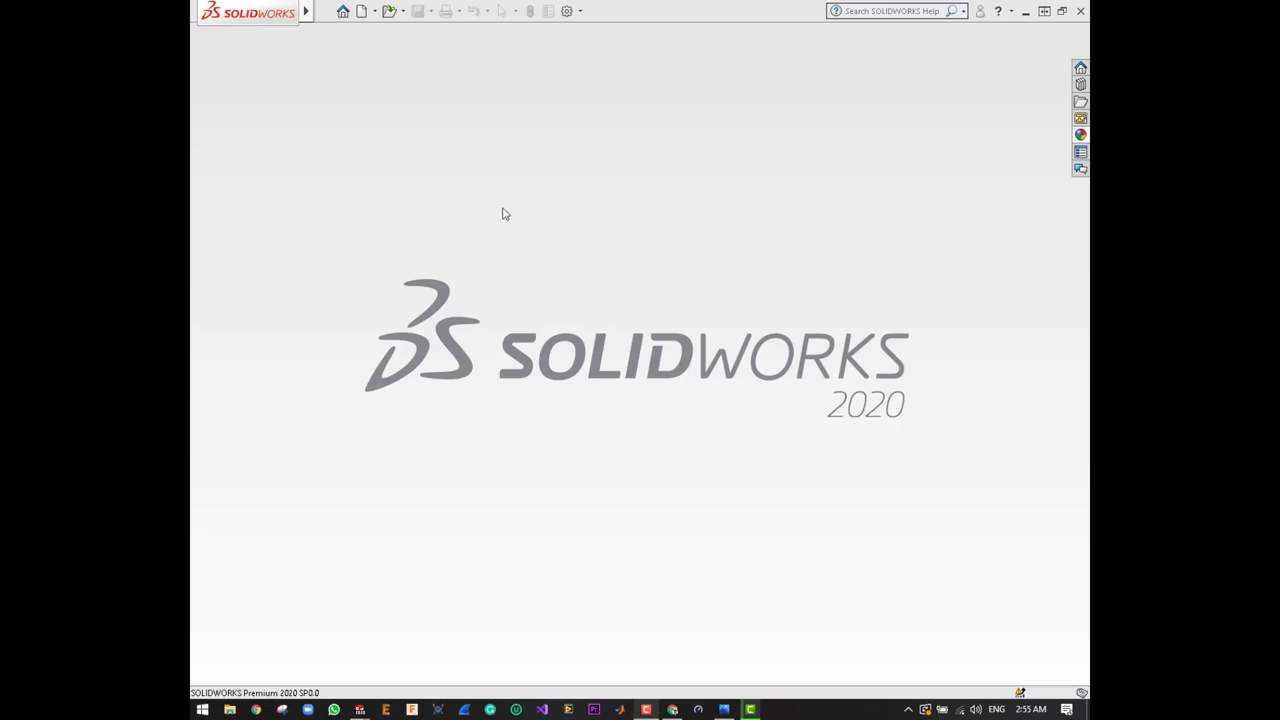
left_click(375, 12)
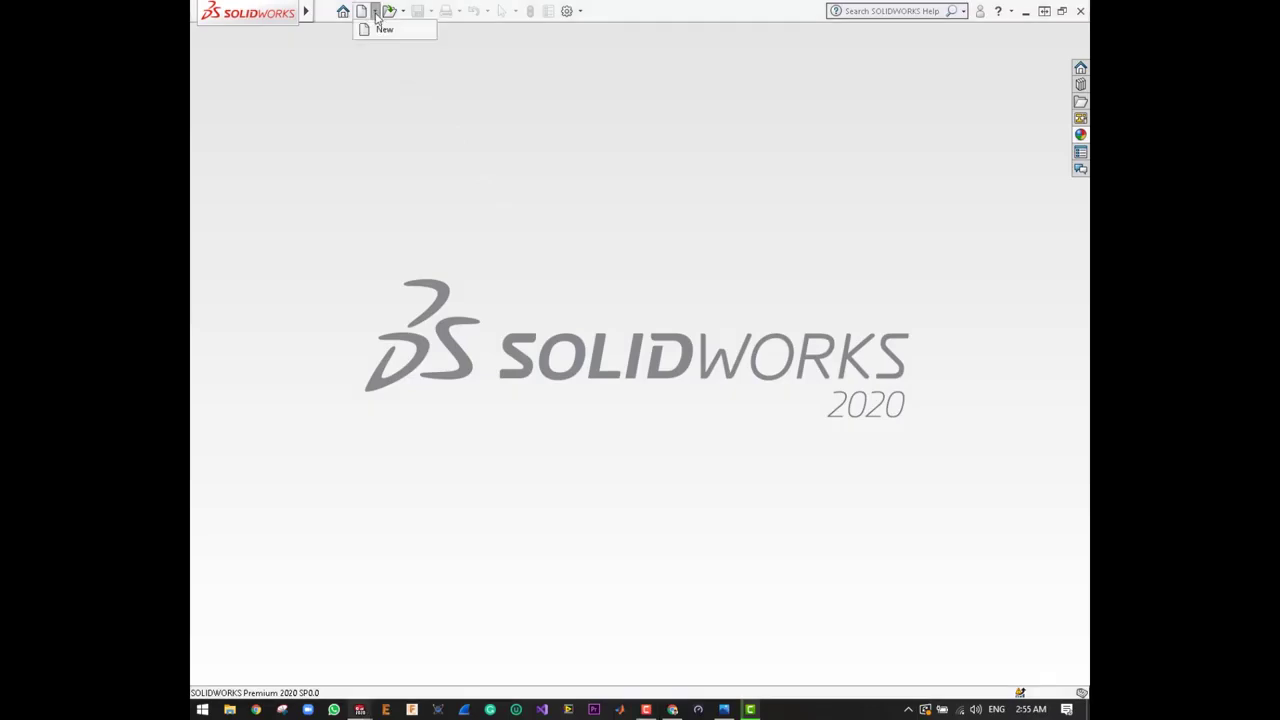
mouse_move(306, 11)
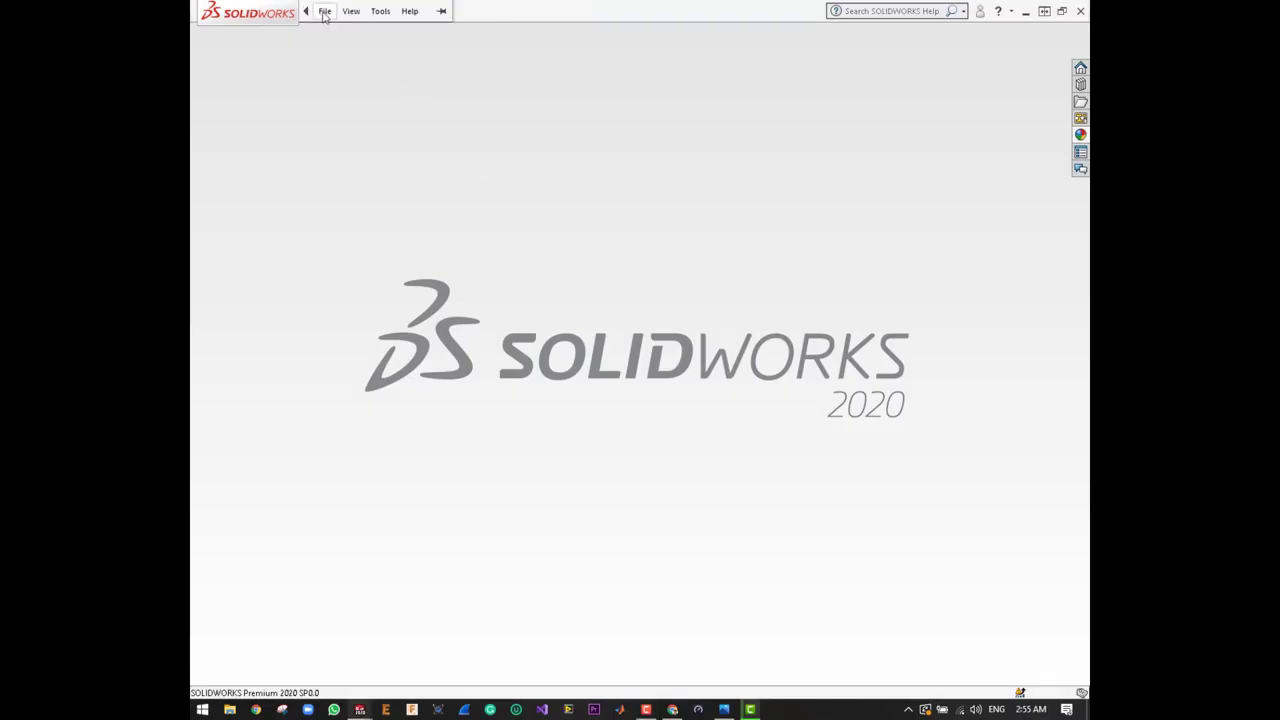
left_click(324, 12)
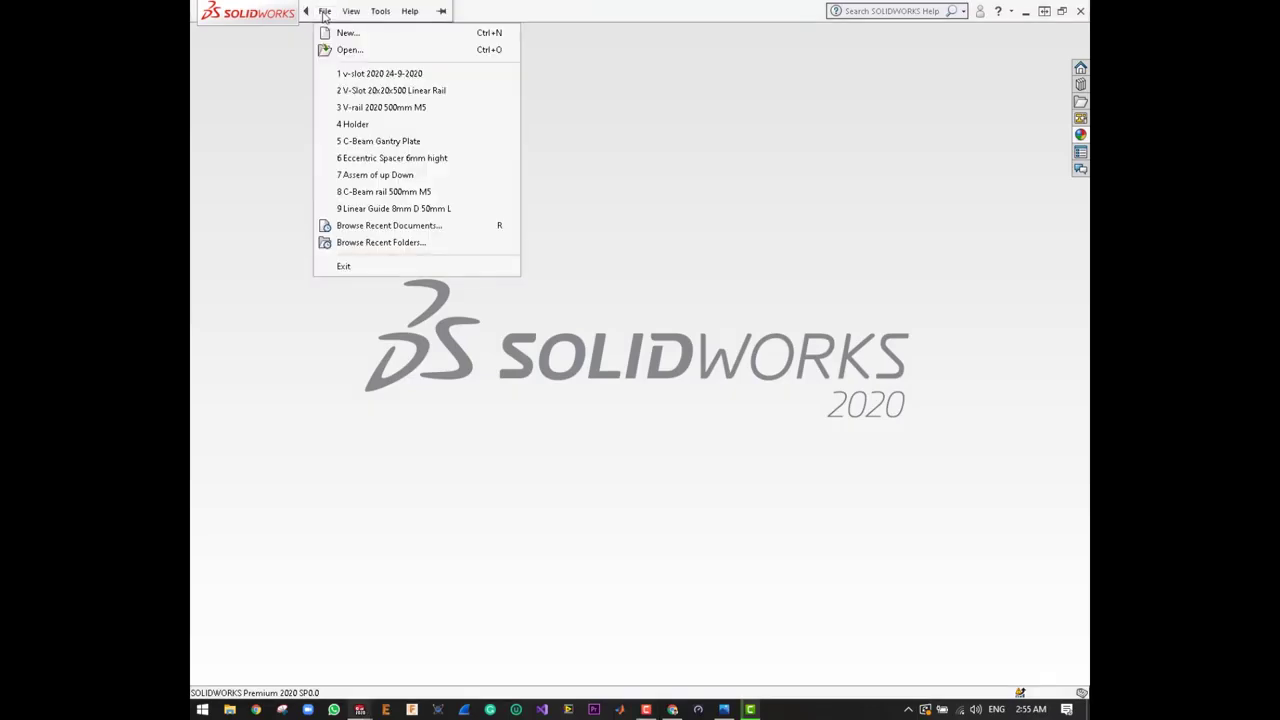
left_click(400, 74)
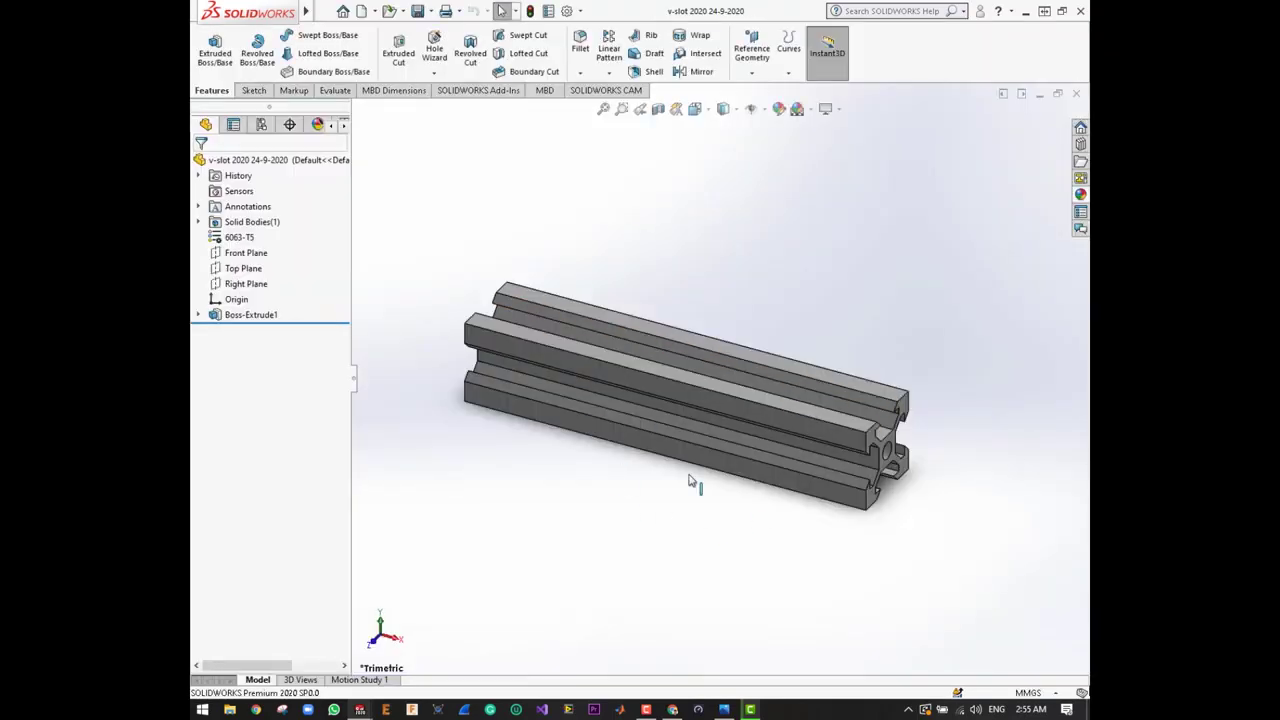
left_click(431, 11)
left_click(447, 47)
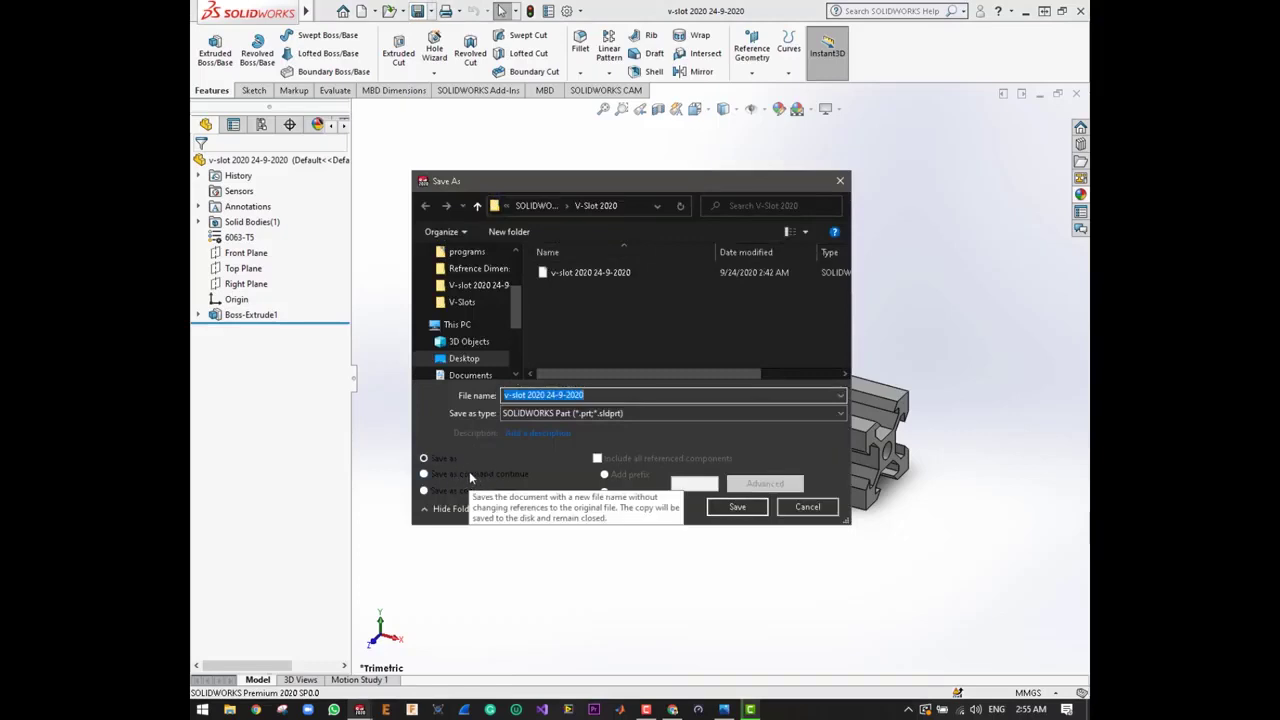
left_click(463, 477)
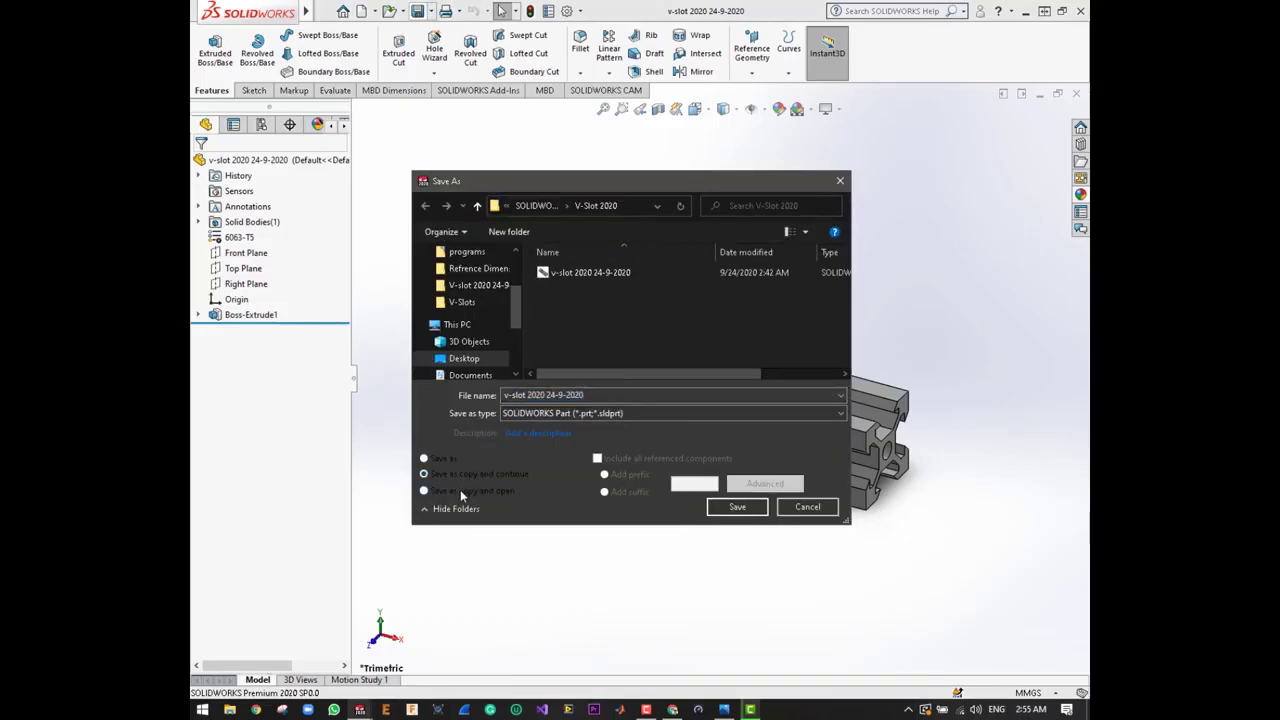
left_click(466, 491)
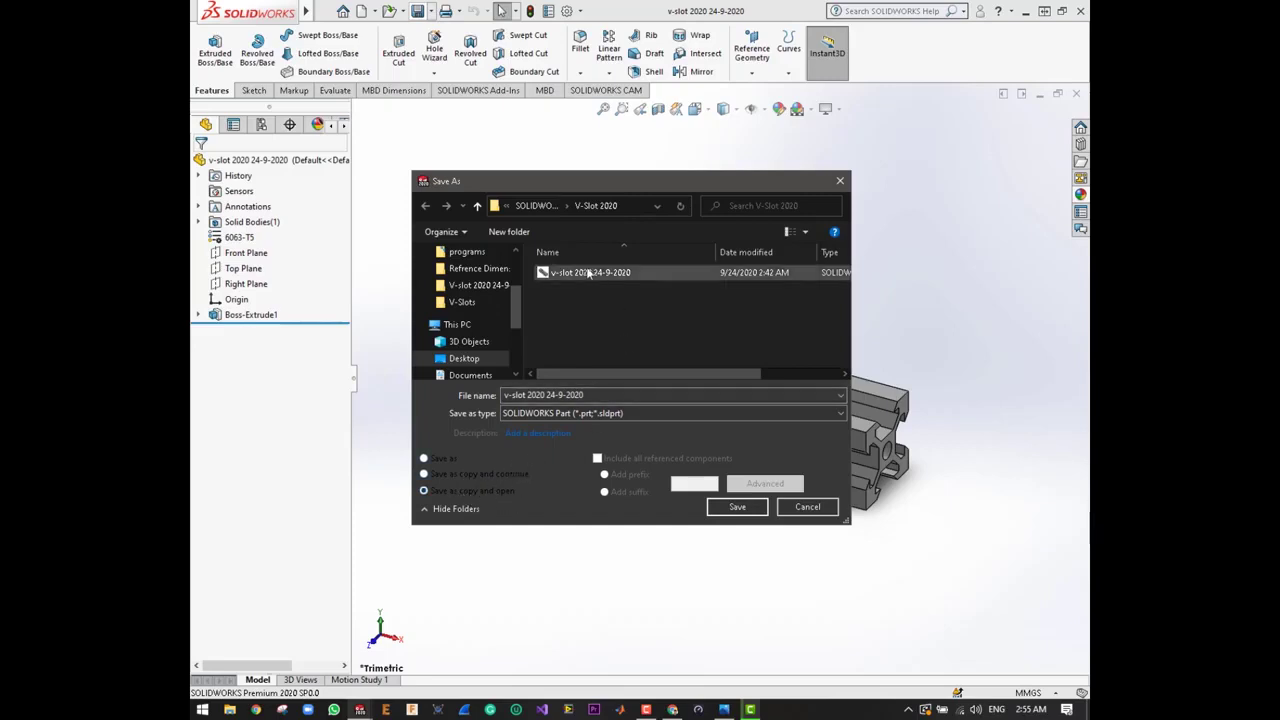
left_click(606, 395)
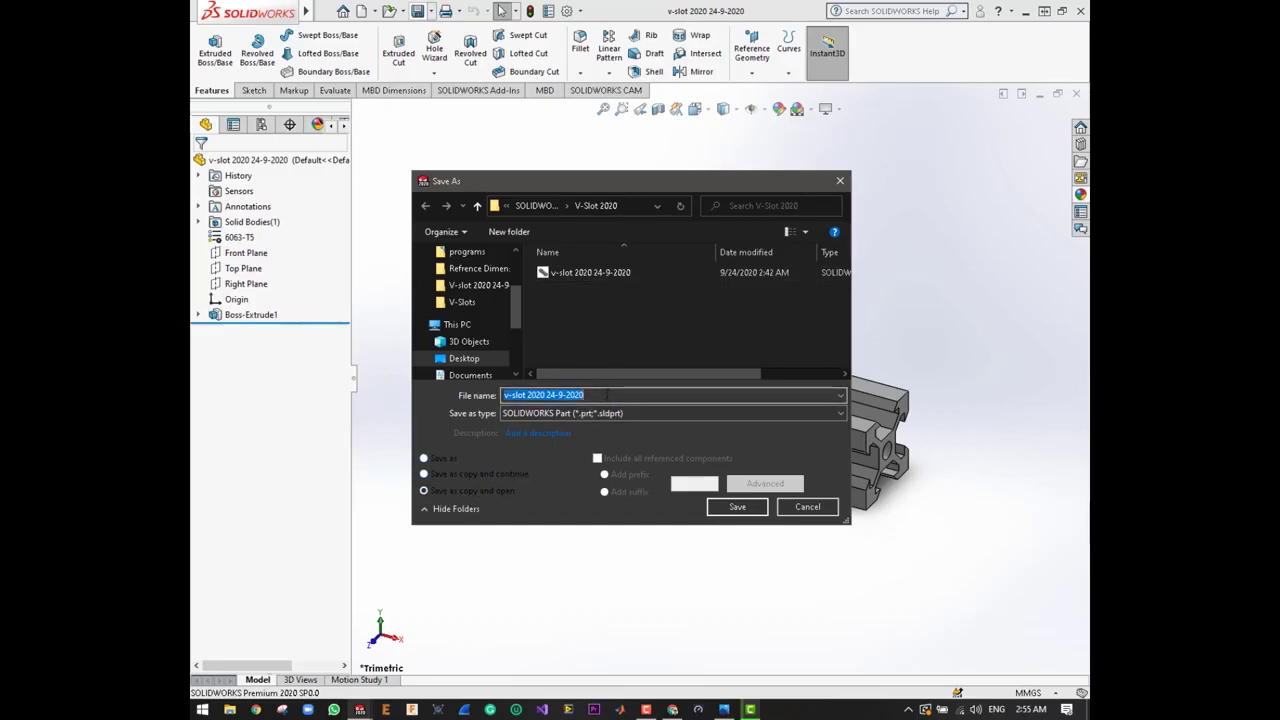
key("Home")
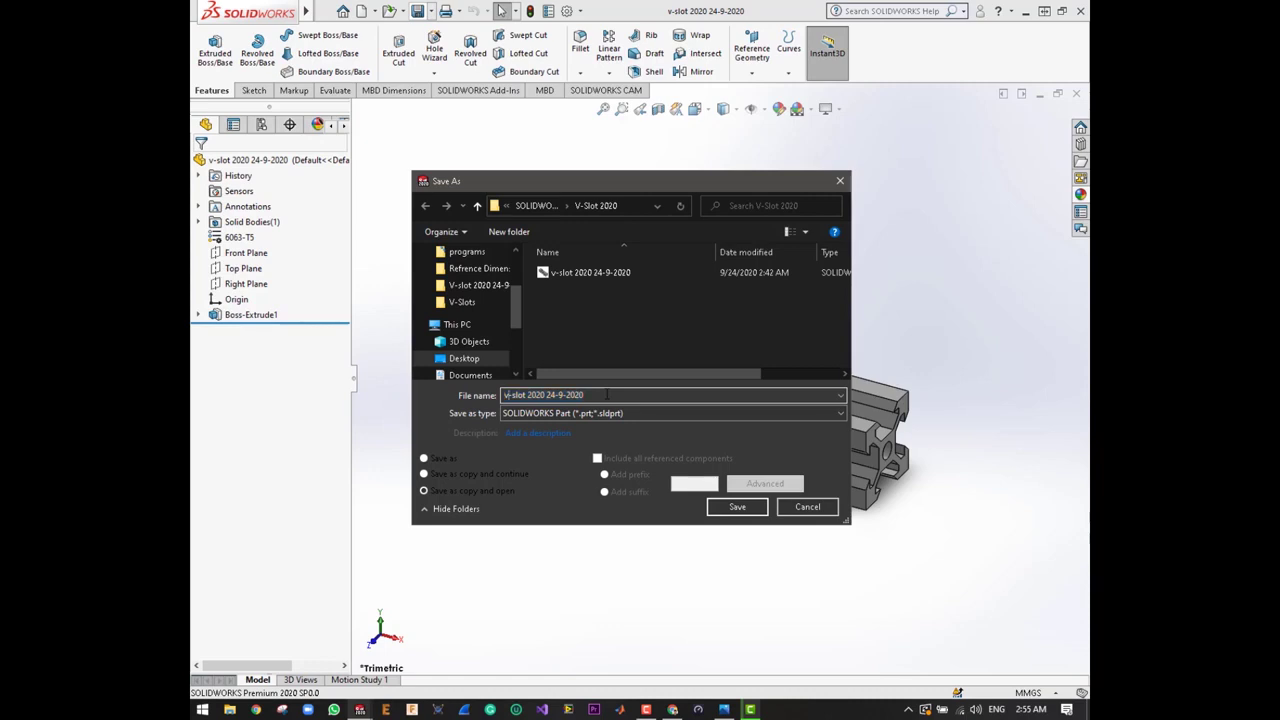
key("BackSpace")
type("4")
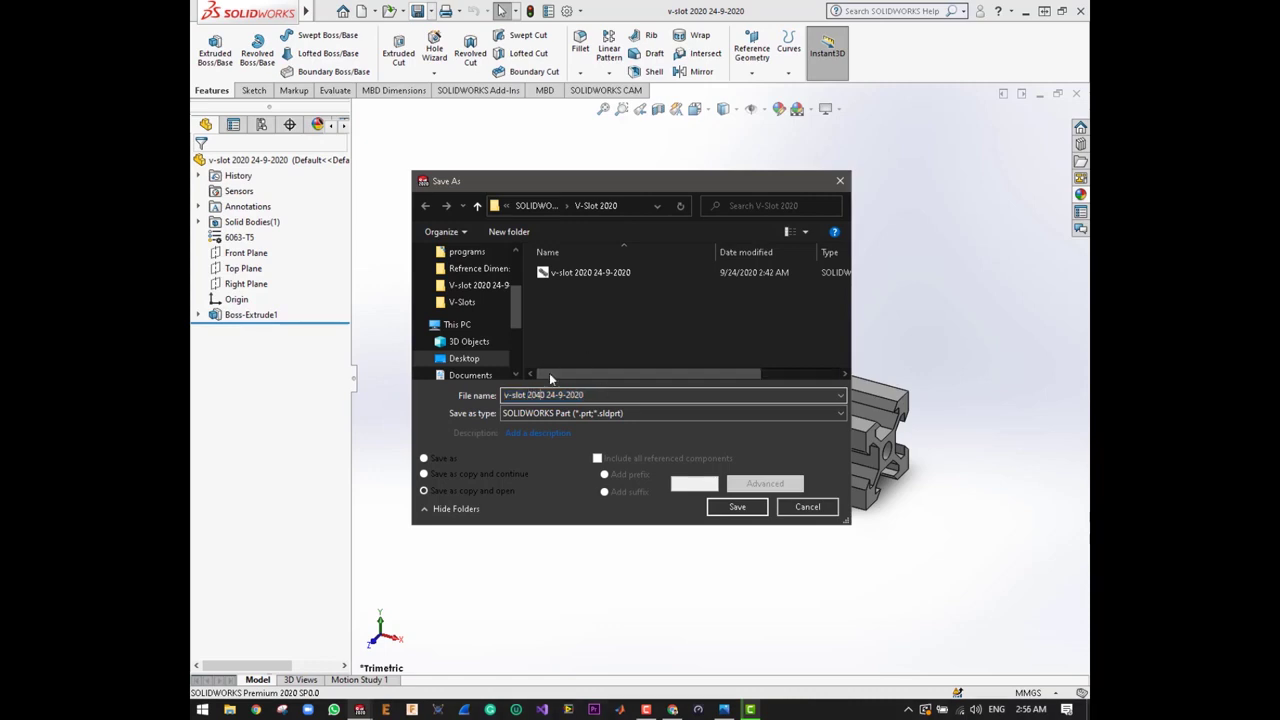
left_click(738, 507)
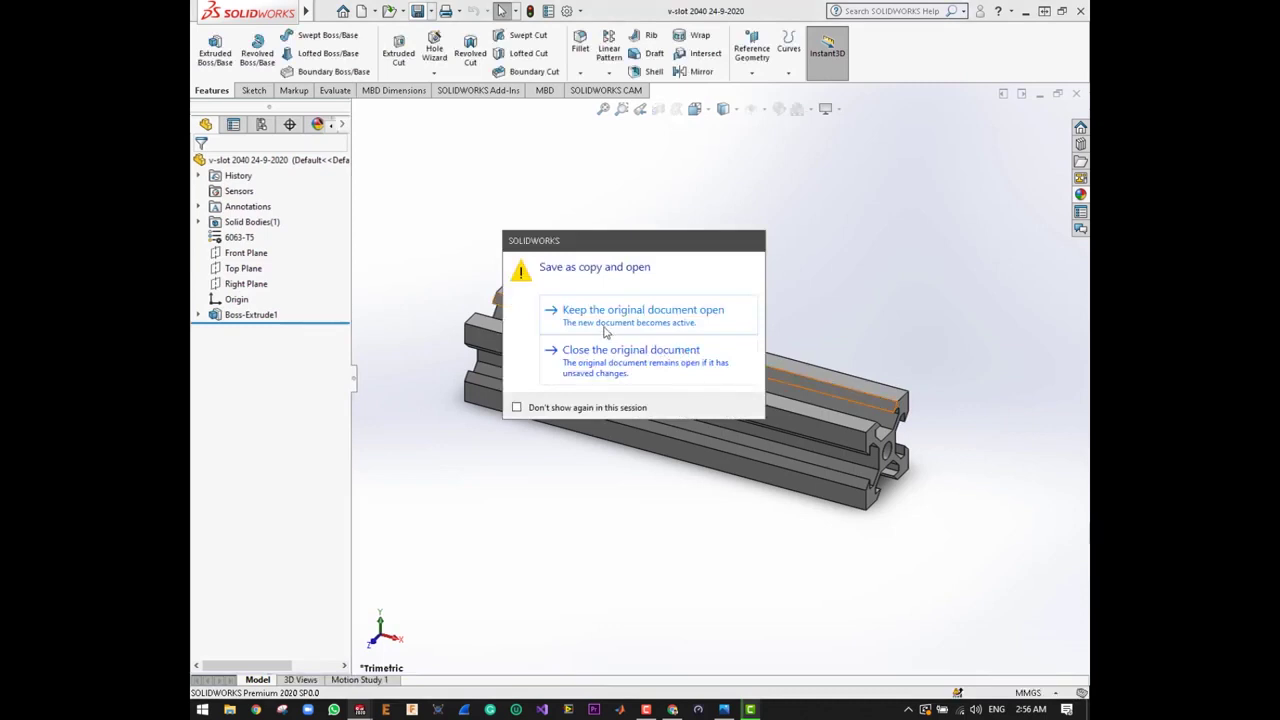
- Close the original, keeping the v-slot 2040 copy, and inspect the extrusion from standard views
left_click(645, 366)
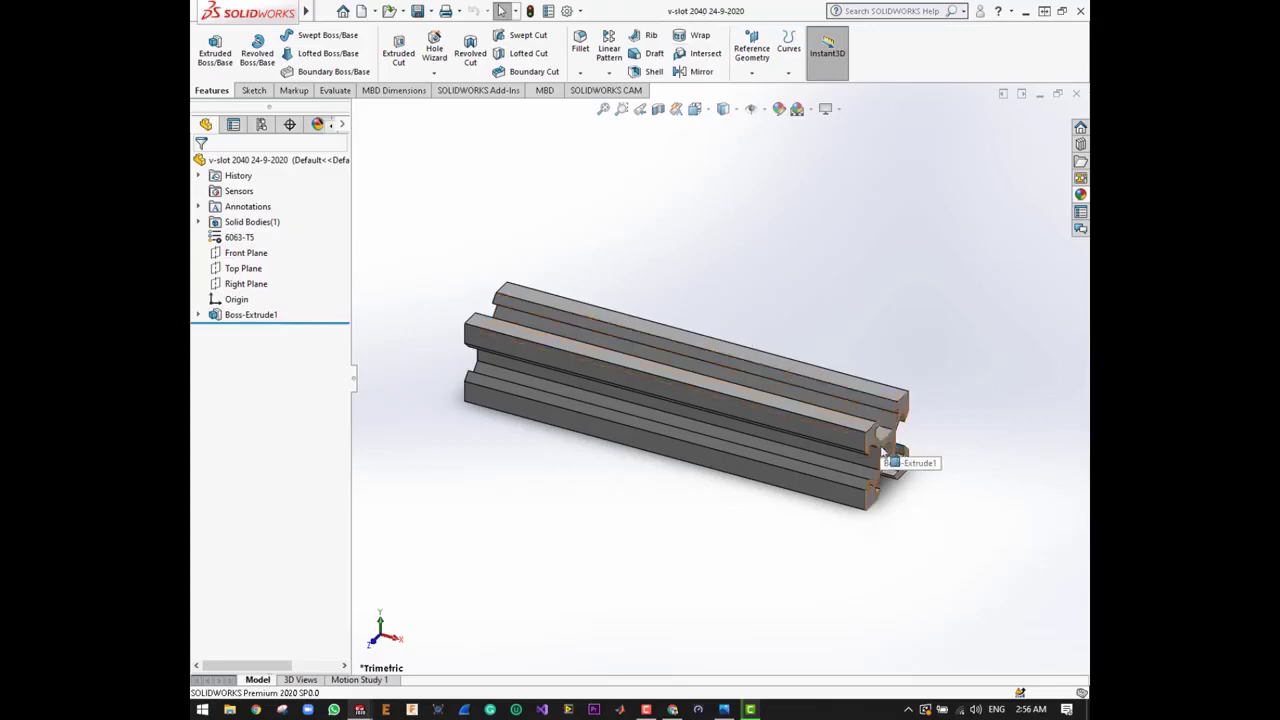
key("ctrl+1")
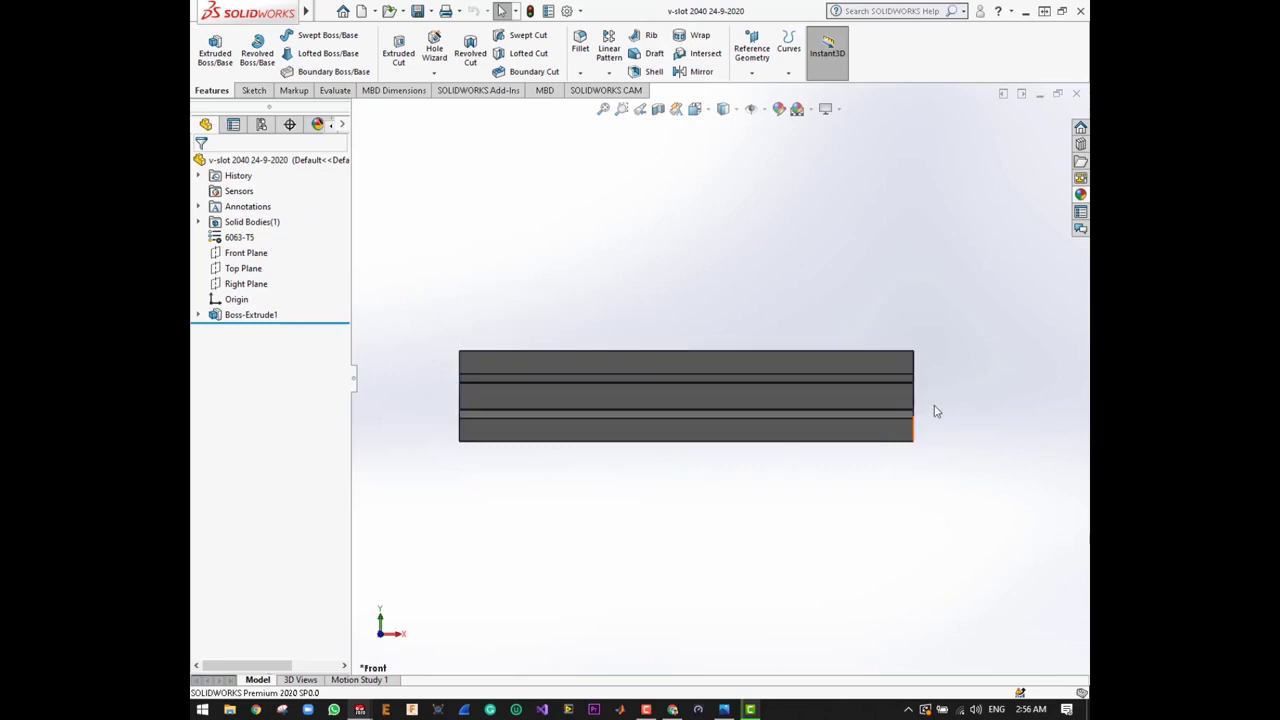
key("ctrl+4")
key("ctrl+3")
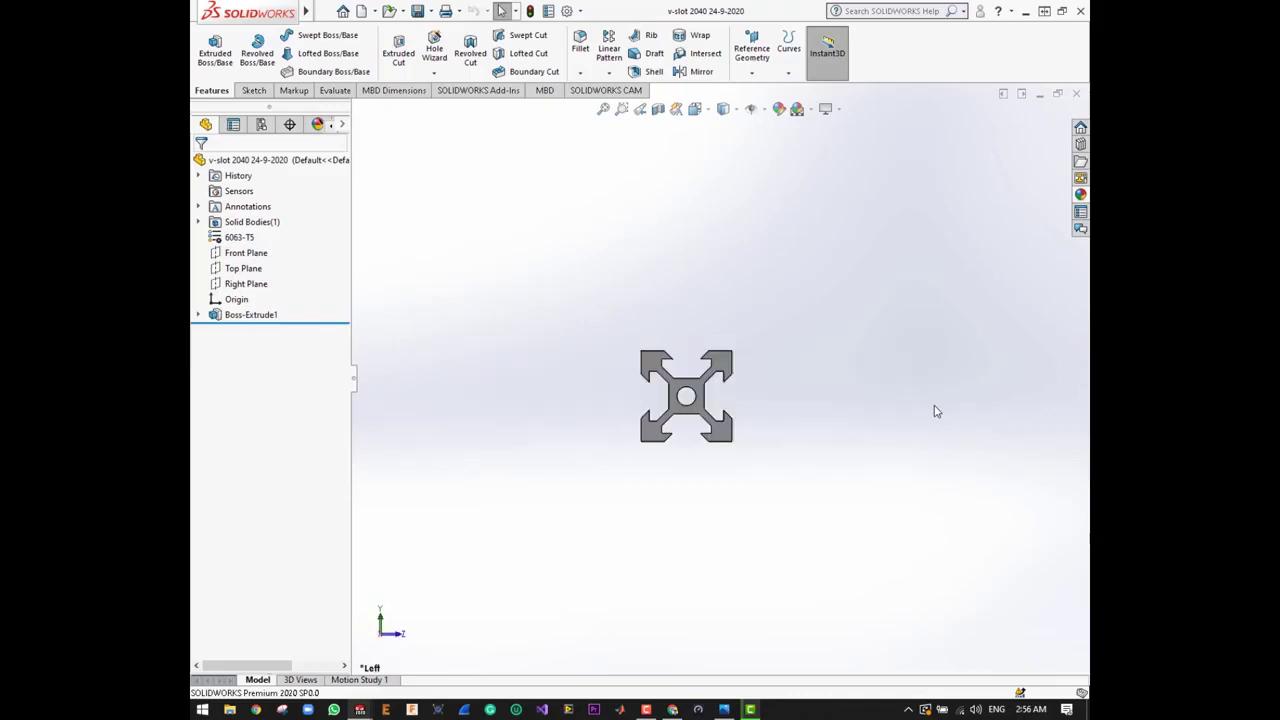
key("ctrl+4")
key("ctrl+3")
key("ctrl+4")
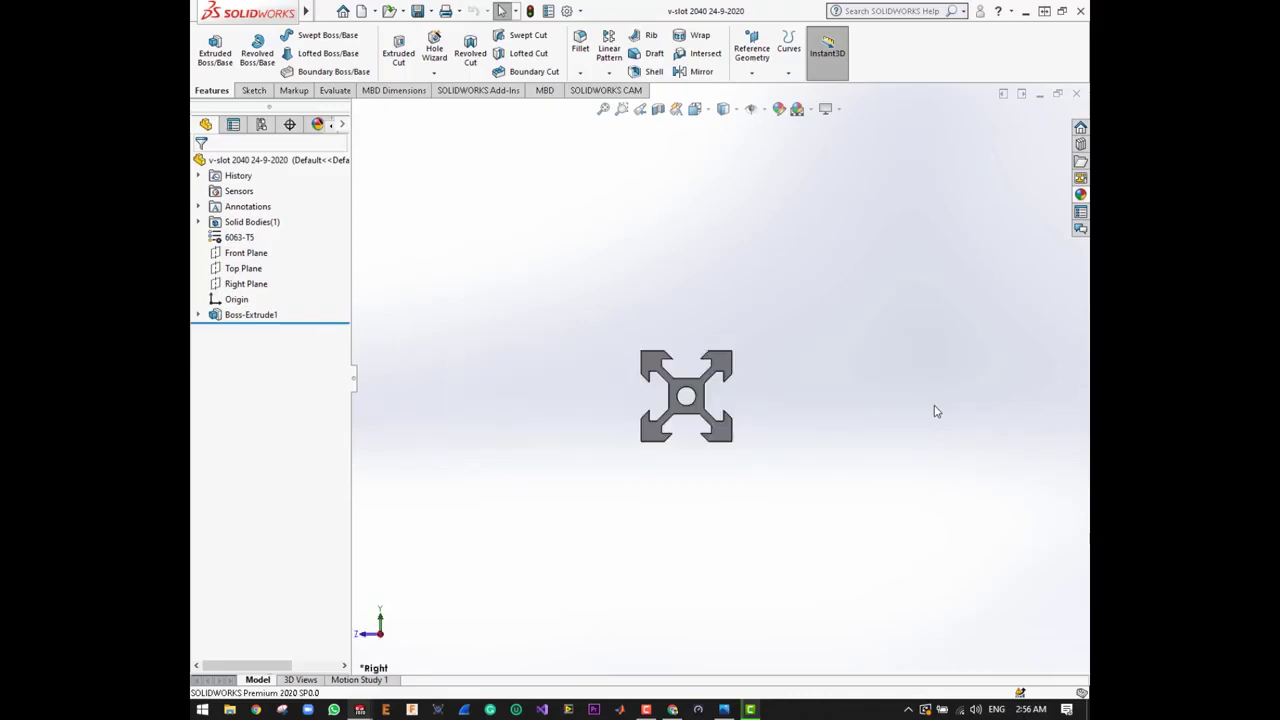
key("ctrl+5")
key("ctrl+7")
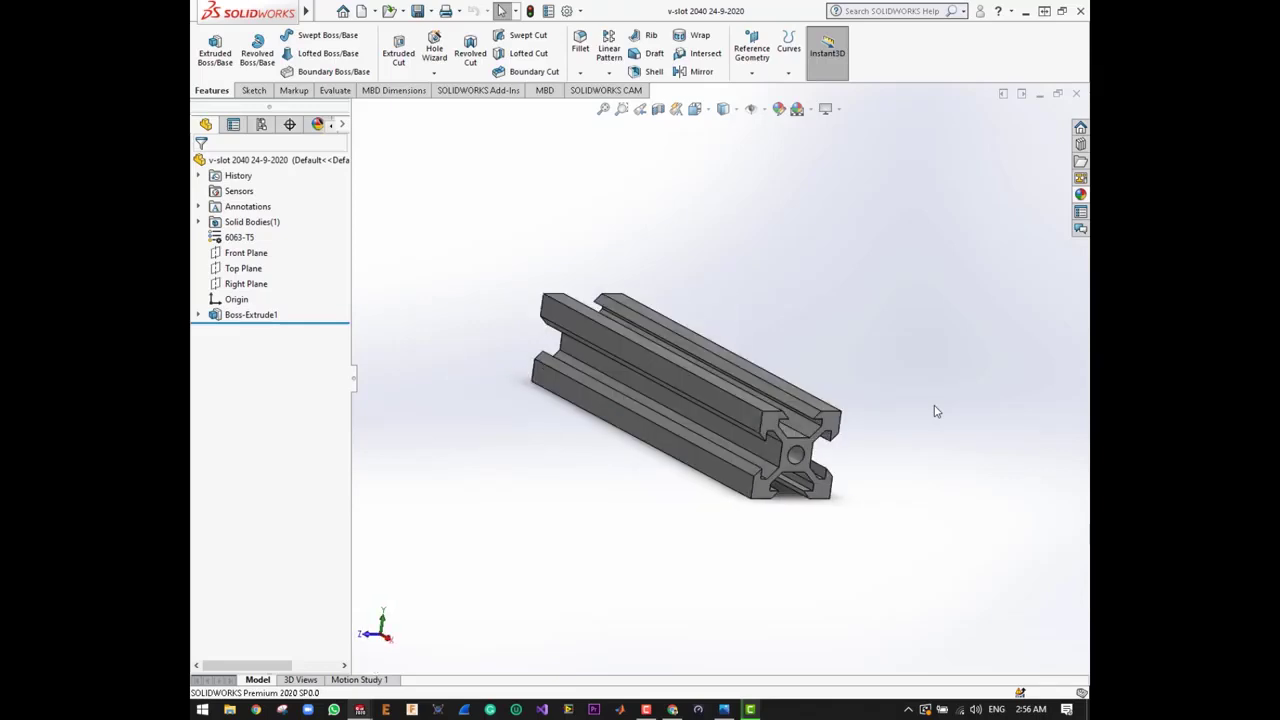
key("f")
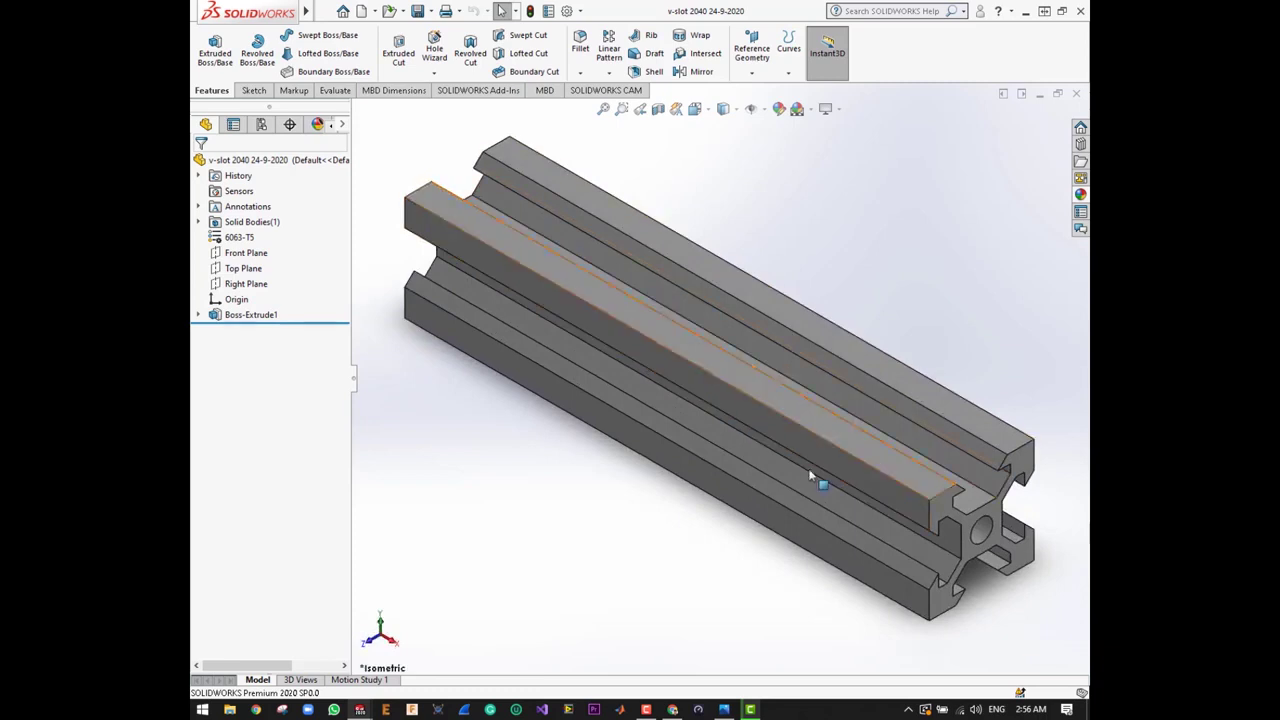
- View the Boss-Extrude1 end face Normal To, then clear the selection
left_click(995, 517)
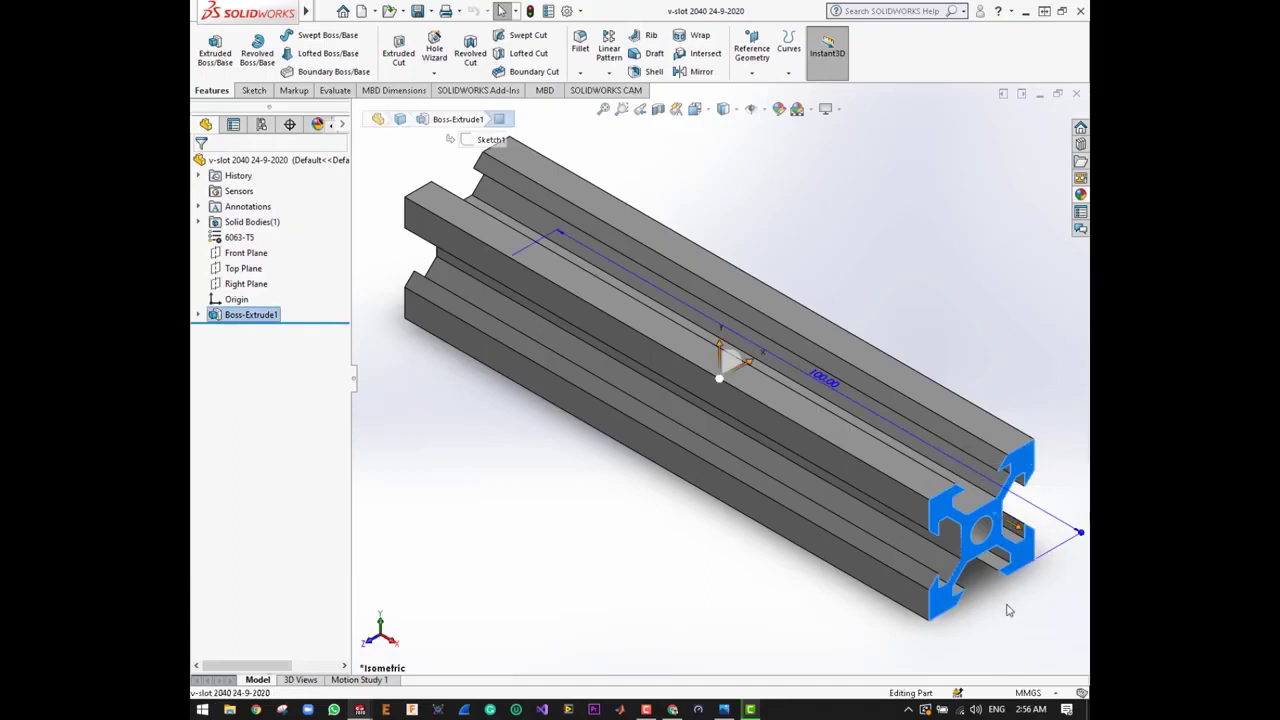
key("ctrl+8")
left_click(923, 366)
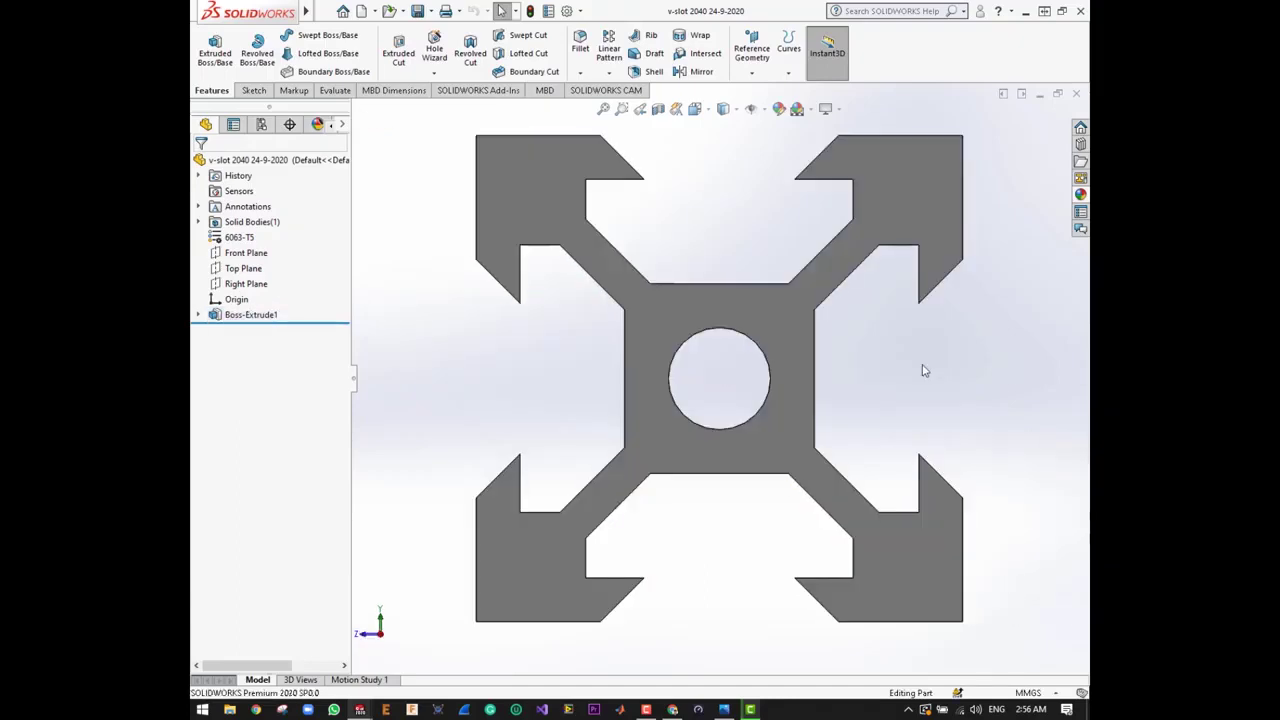
- Edit Sketch1 under Boss-Extrude1
key("f")
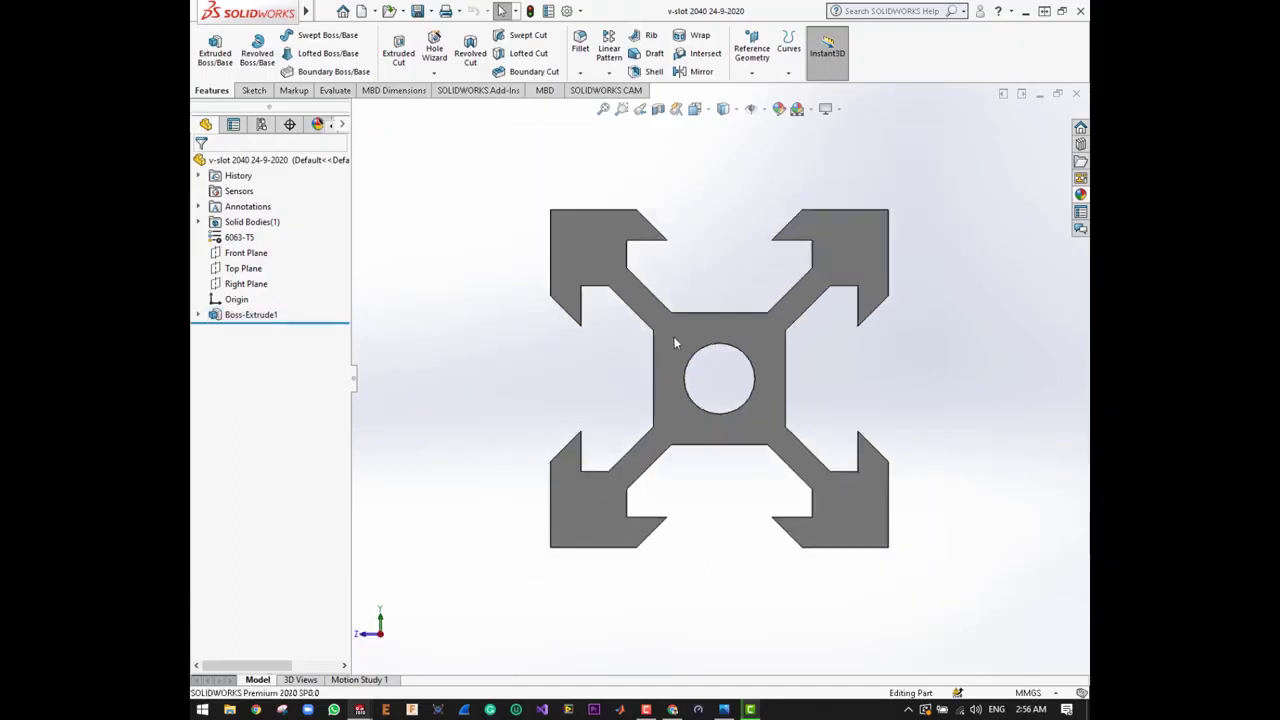
right_click(683, 336)
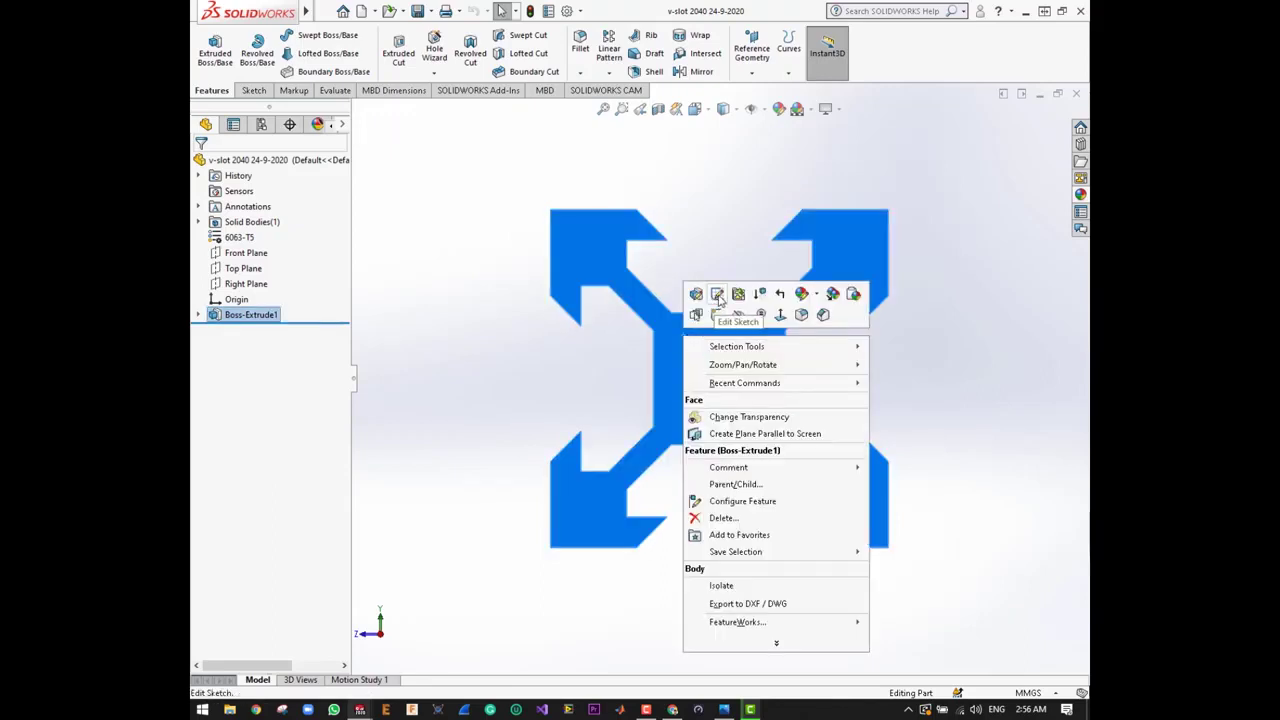
left_click(198, 316)
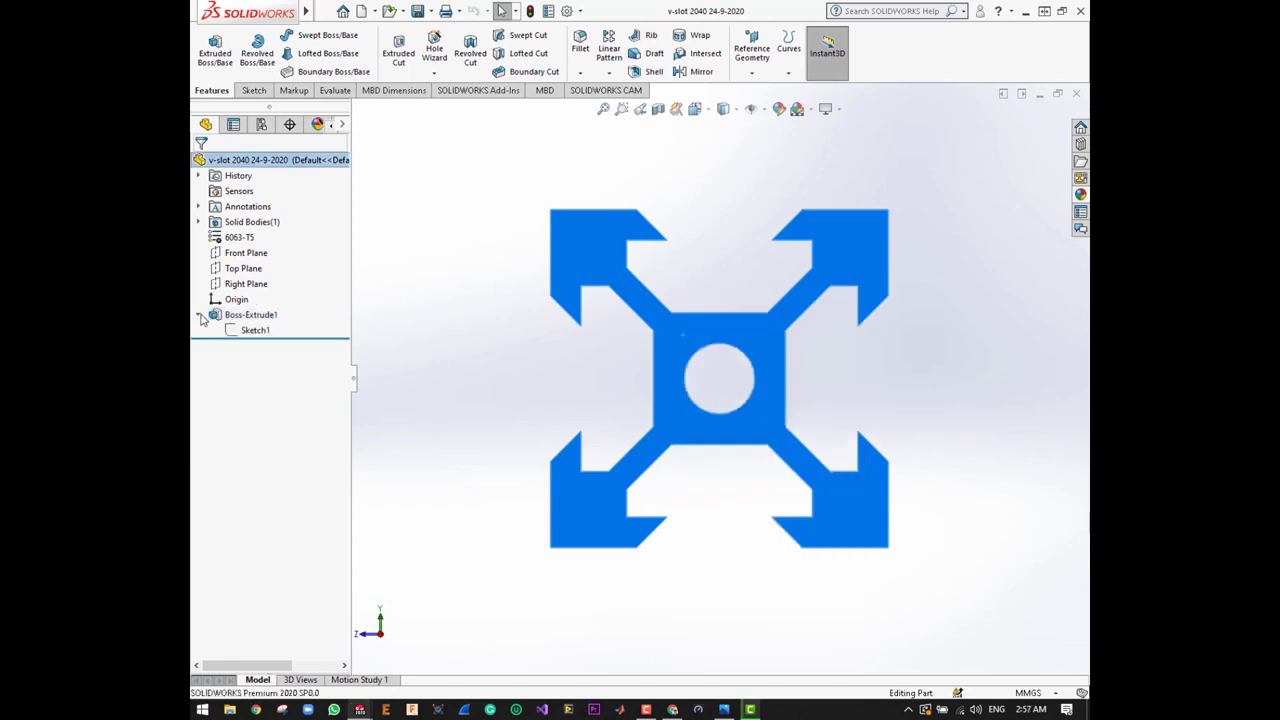
right_click(251, 332)
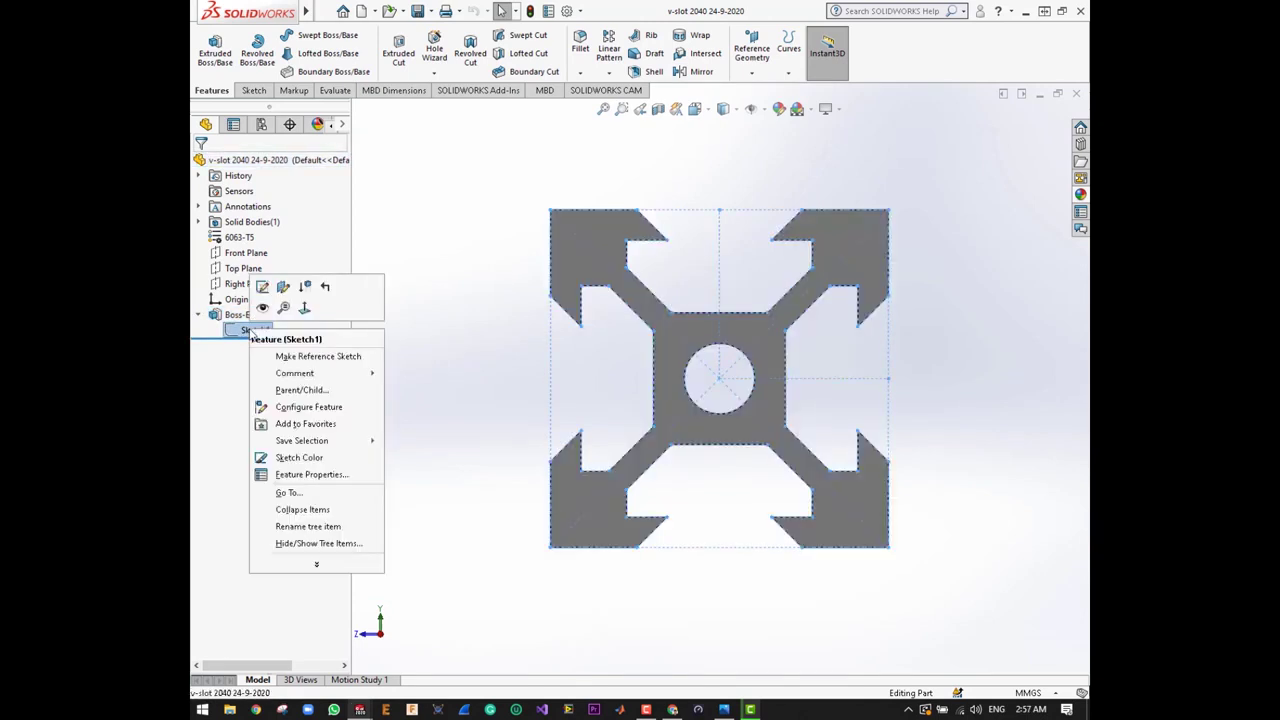
left_click(262, 287)
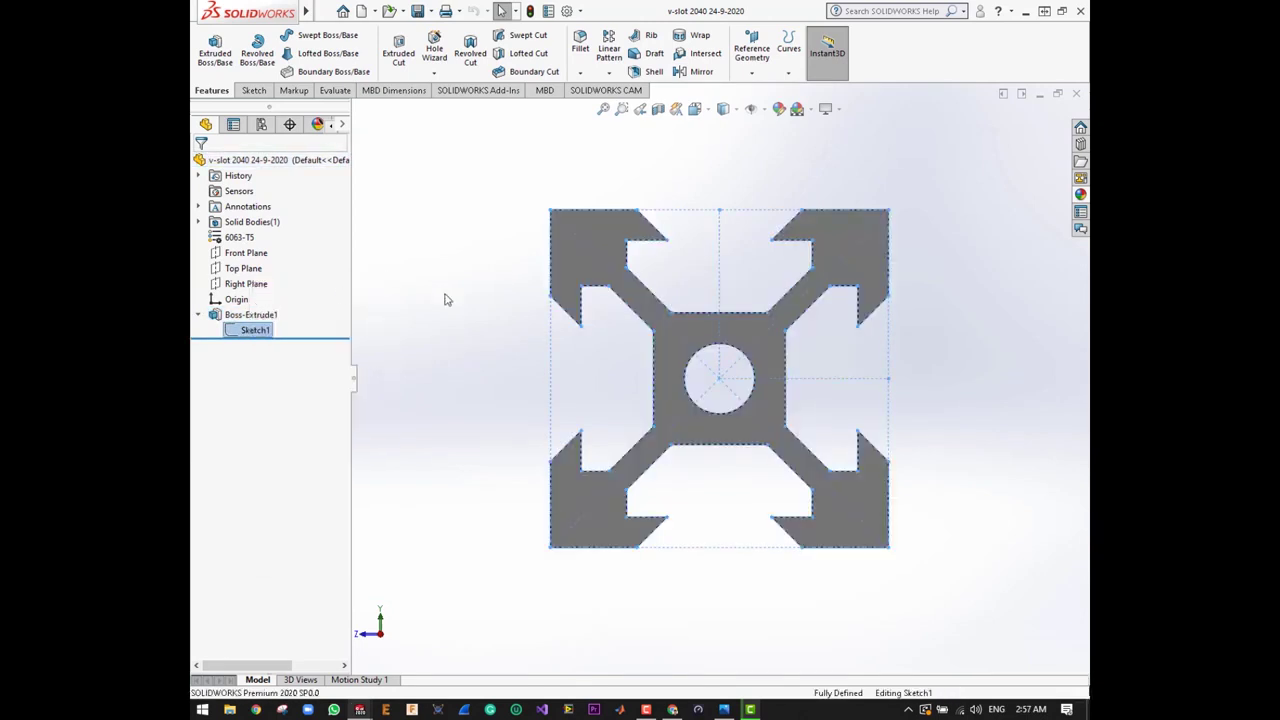
- Zoom the sketch view, then switch to the v-slot 20*40 dimension image results
scroll(534, 323, "up", 3)
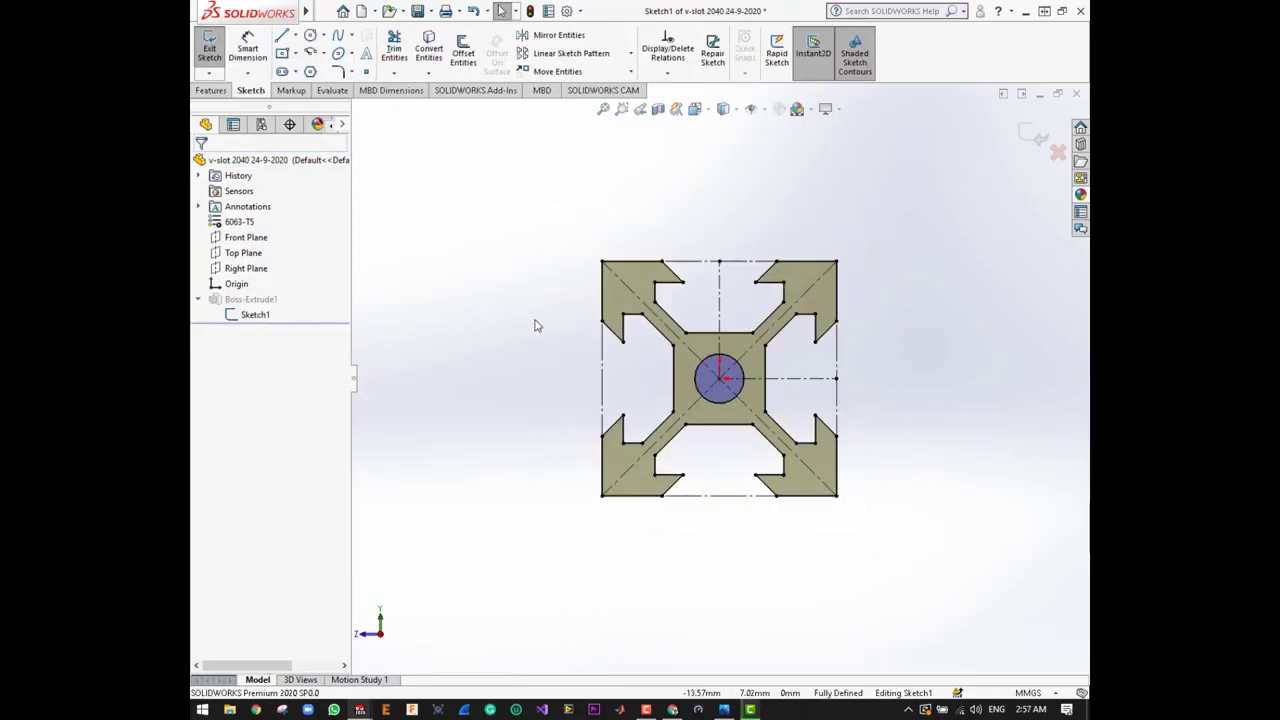
scroll(666, 428, "down", 1)
scroll(806, 449, "up", 3)
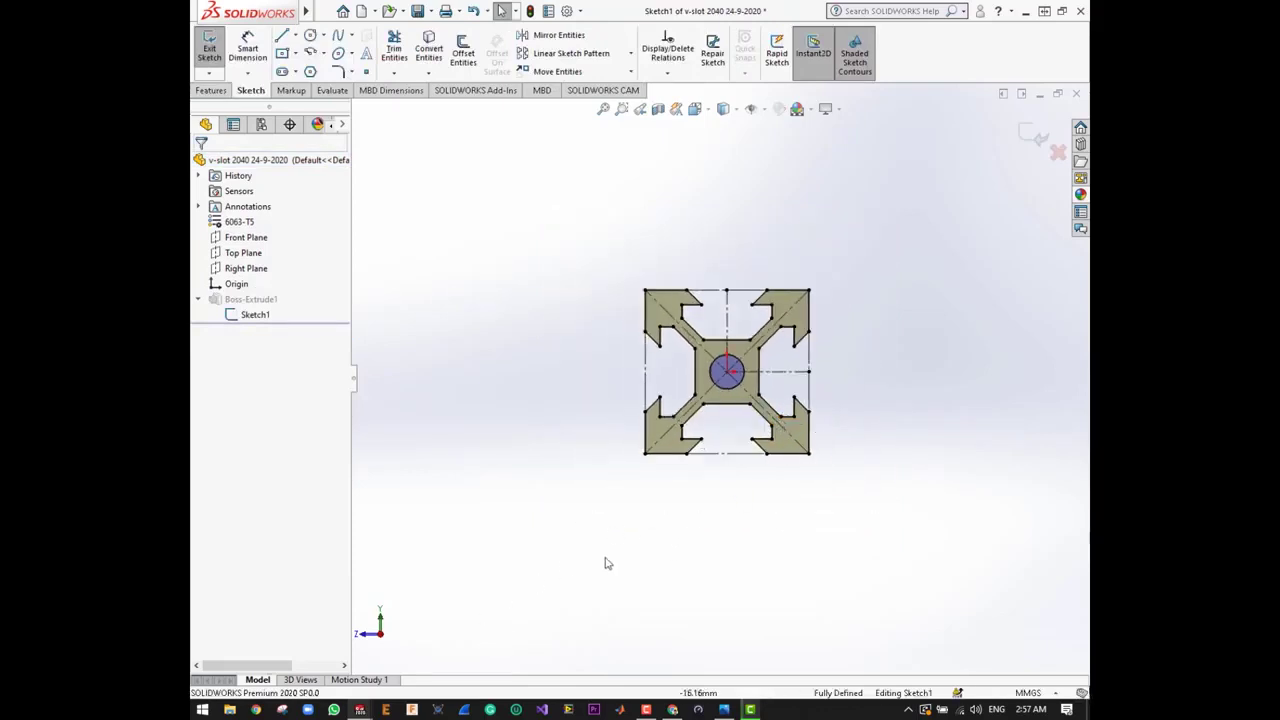
left_click(674, 711)
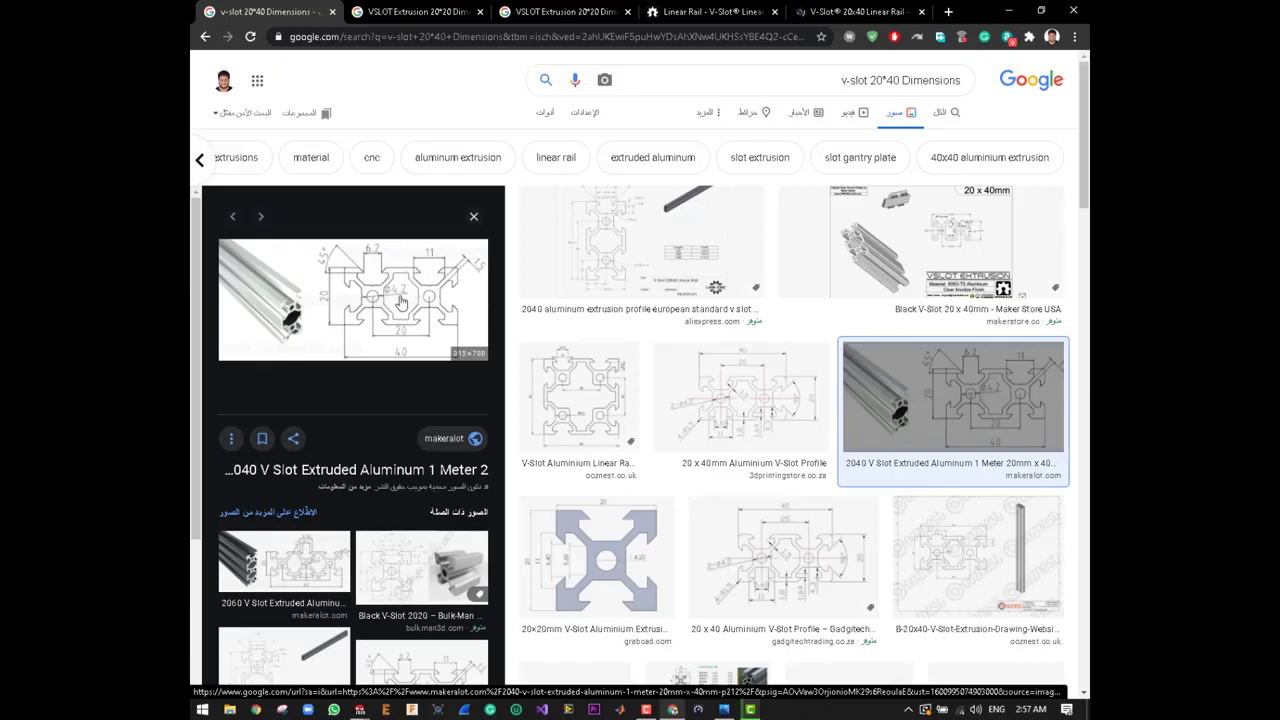
- Look over the V-Slot plate and linear actuator images, then go to the OpenBuilds V-Slot rail listing
left_click(418, 18)
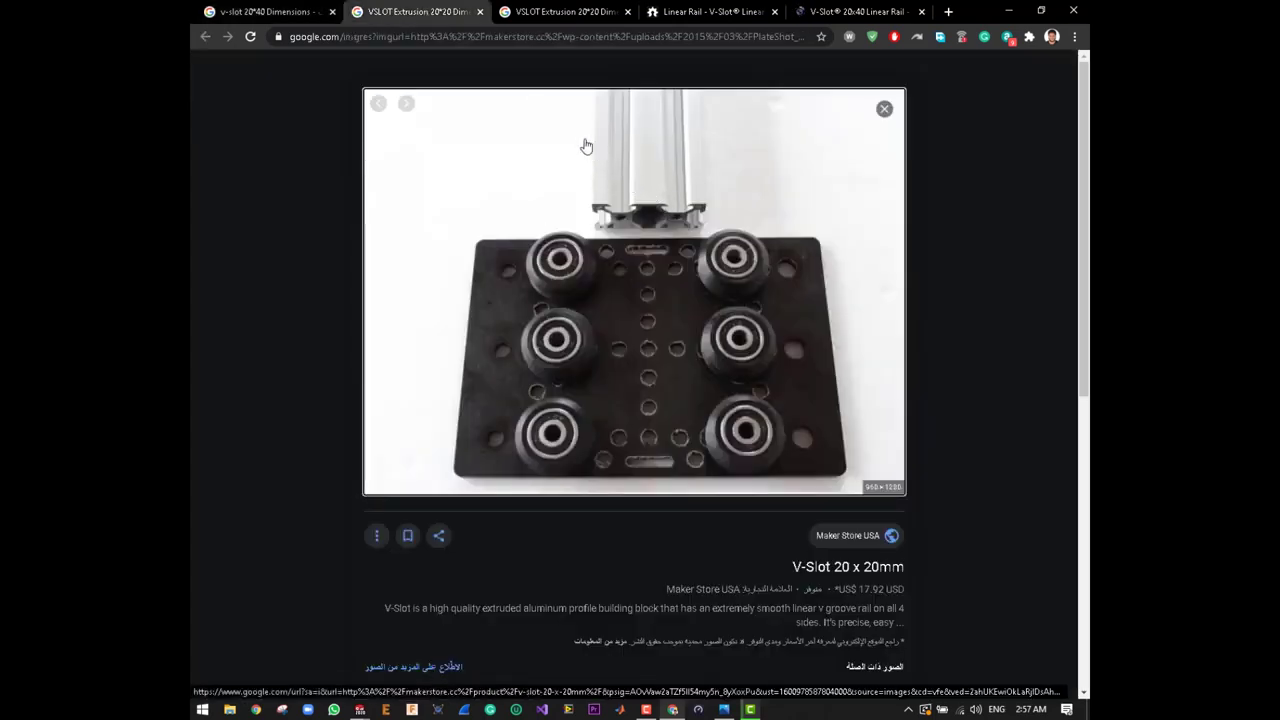
left_click(550, 14)
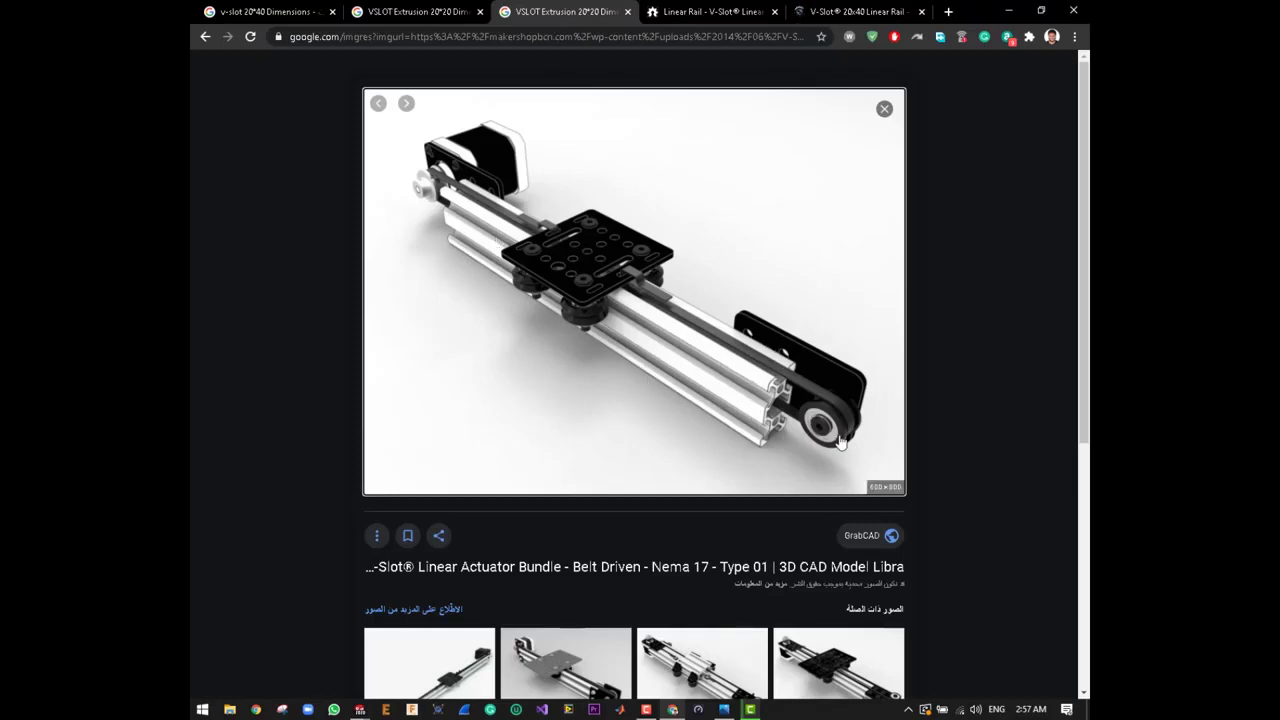
scroll(552, 295, "down", 2)
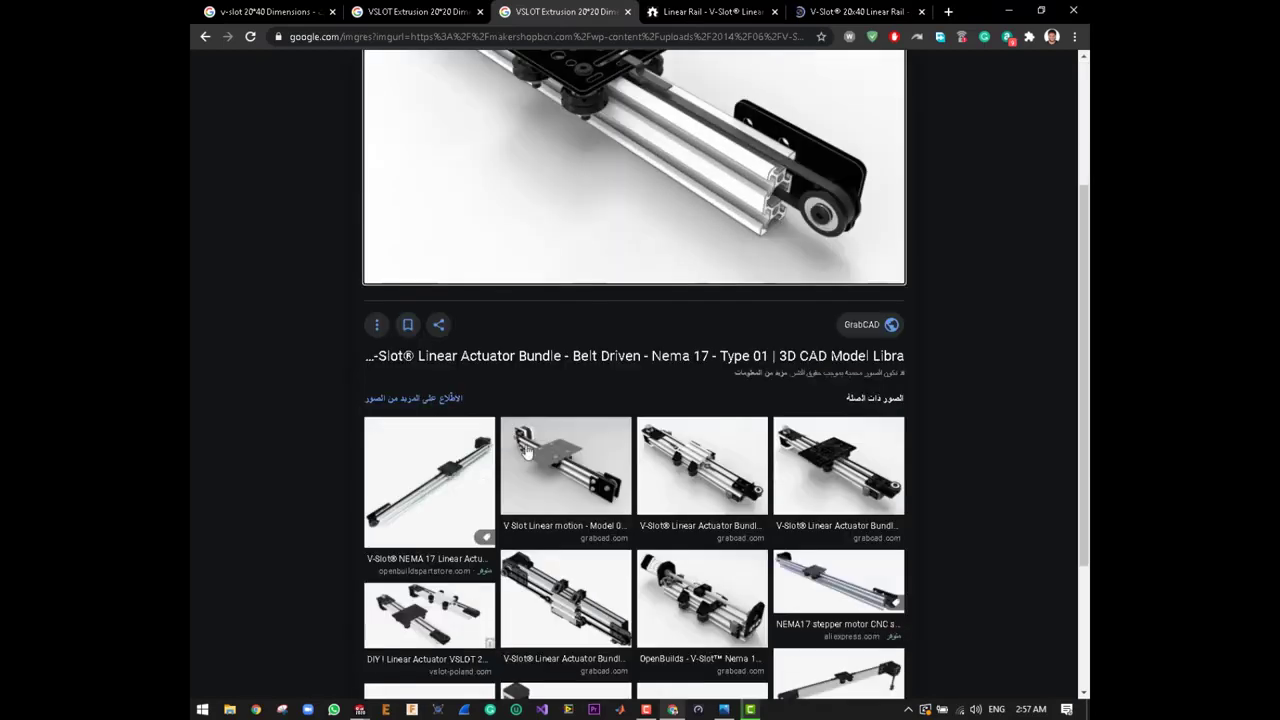
scroll(724, 597, "down", 1)
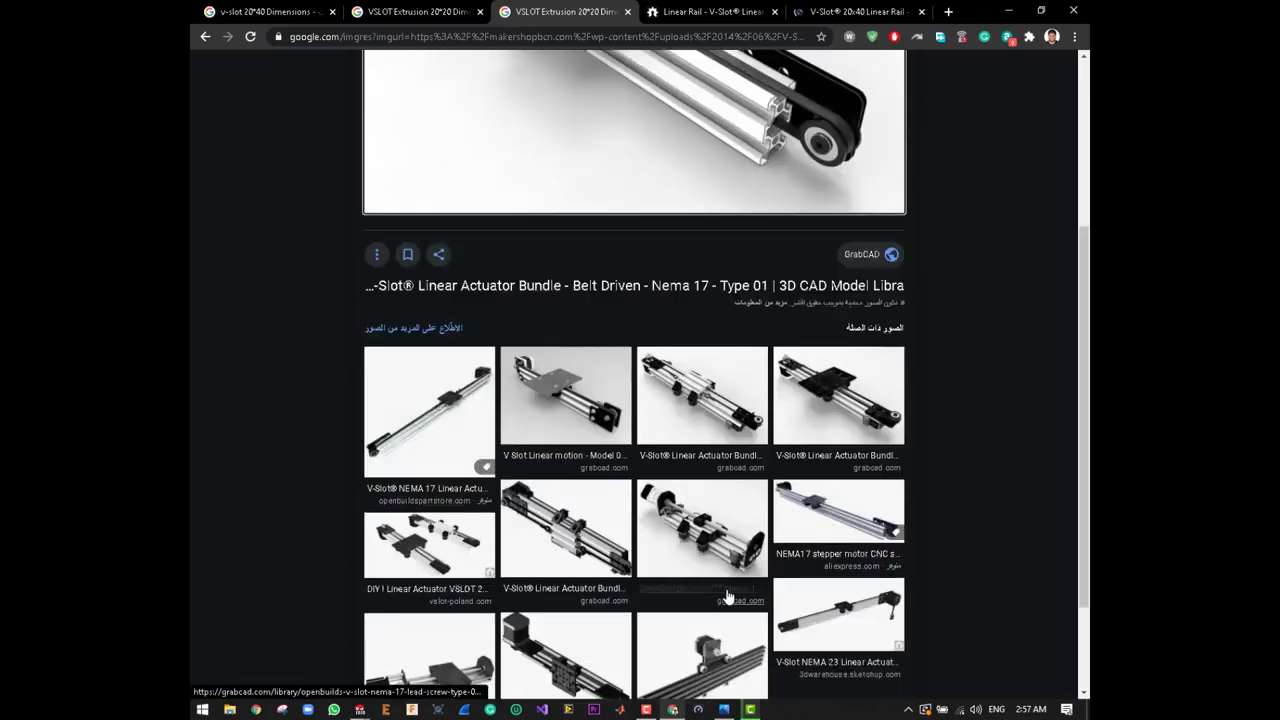
scroll(560, 550, "down", 2)
scroll(600, 450, "up", 4)
scroll(617, 374, "up", 1)
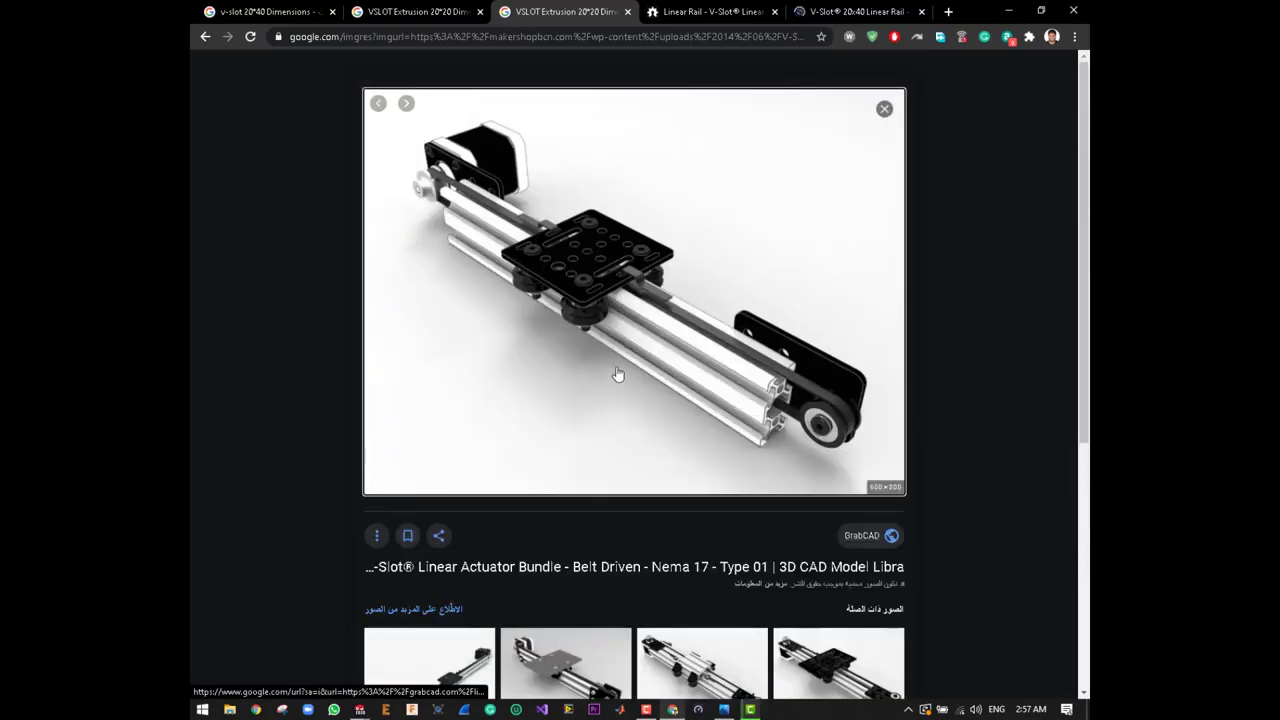
left_click(704, 11)
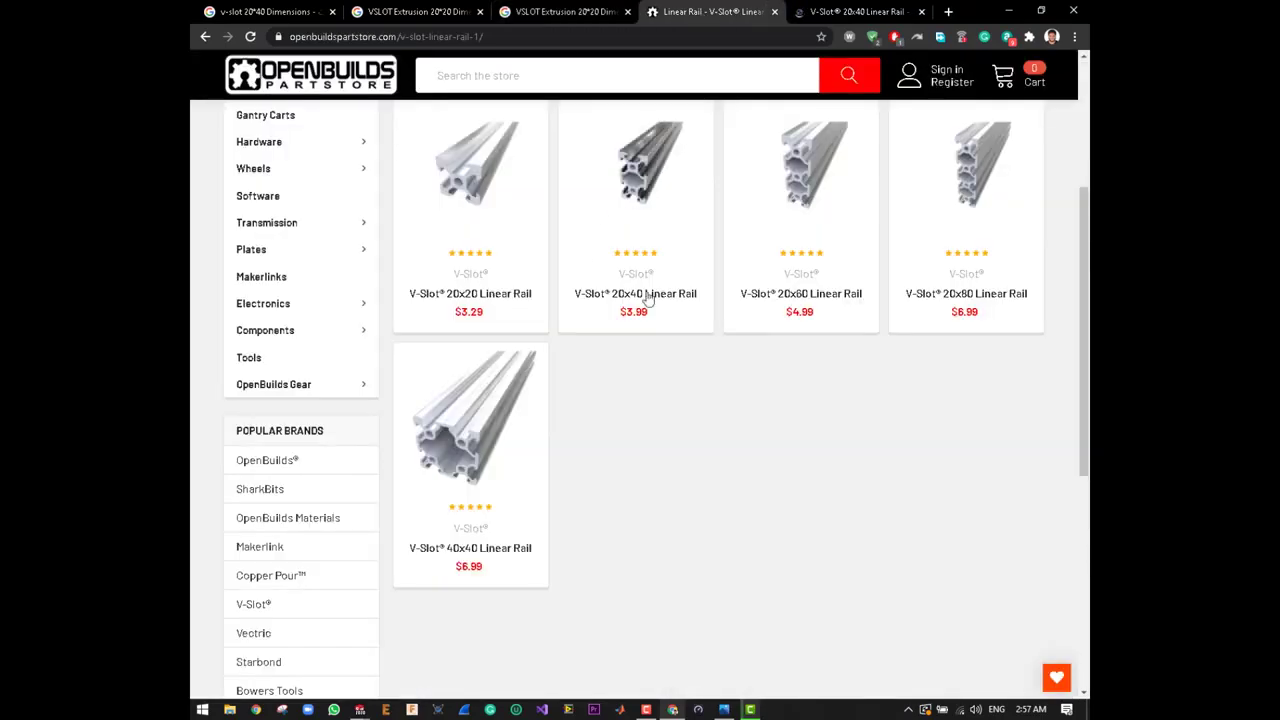
- Review the 20mm x 40mm diagram on the V-Slot 20x40 Linear Rail page, then minimize Chrome
scroll(645, 200, "up", 1)
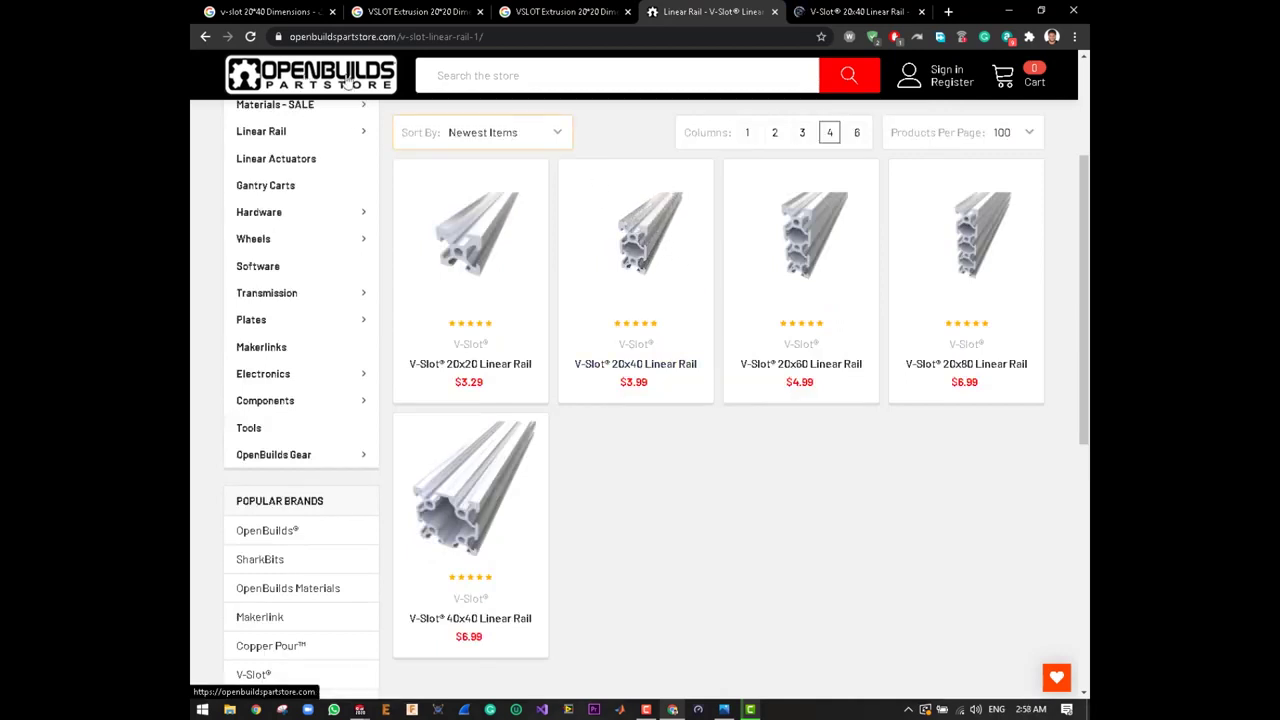
mouse_move(648, 230)
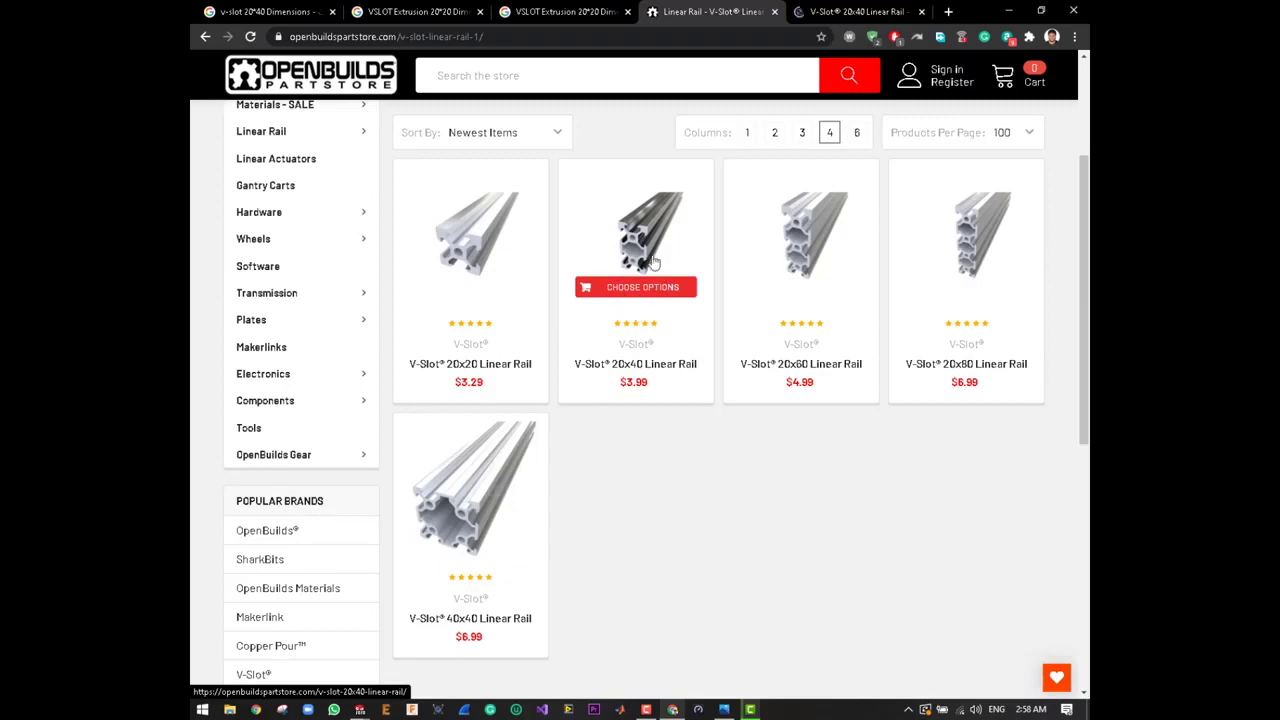
left_click(862, 18)
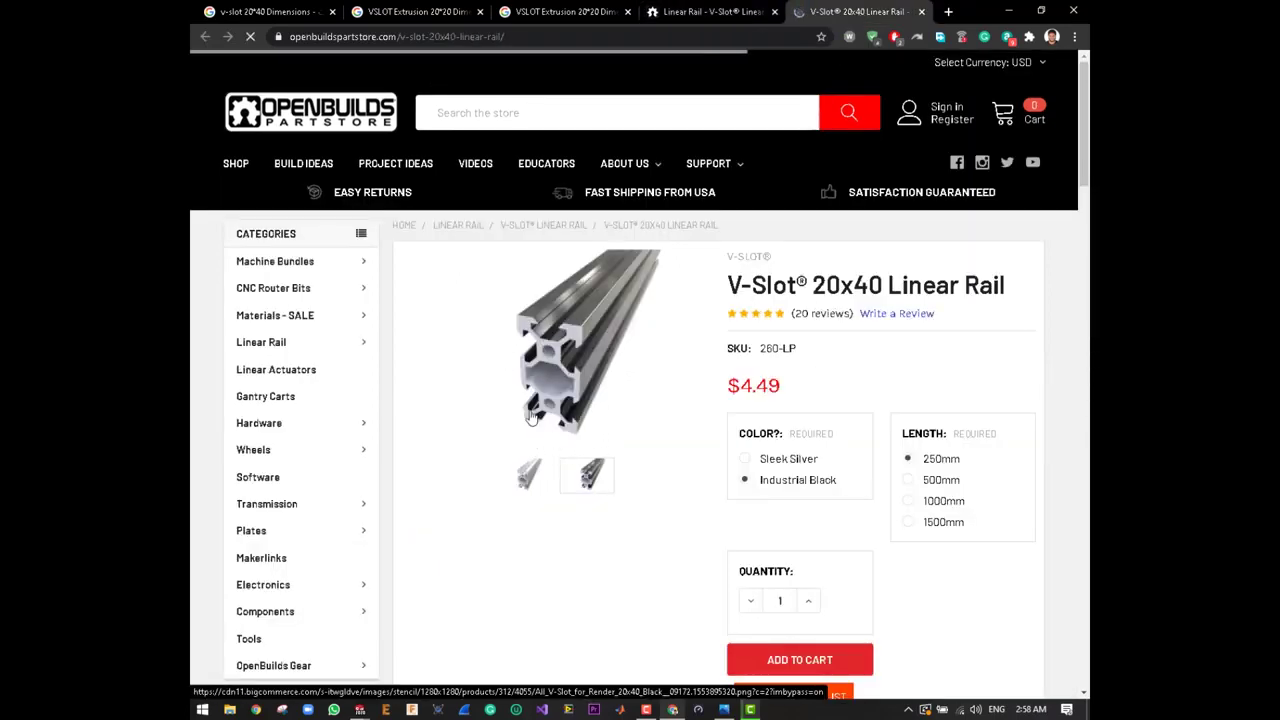
scroll(557, 380, "down", 3)
scroll(557, 380, "down", 3)
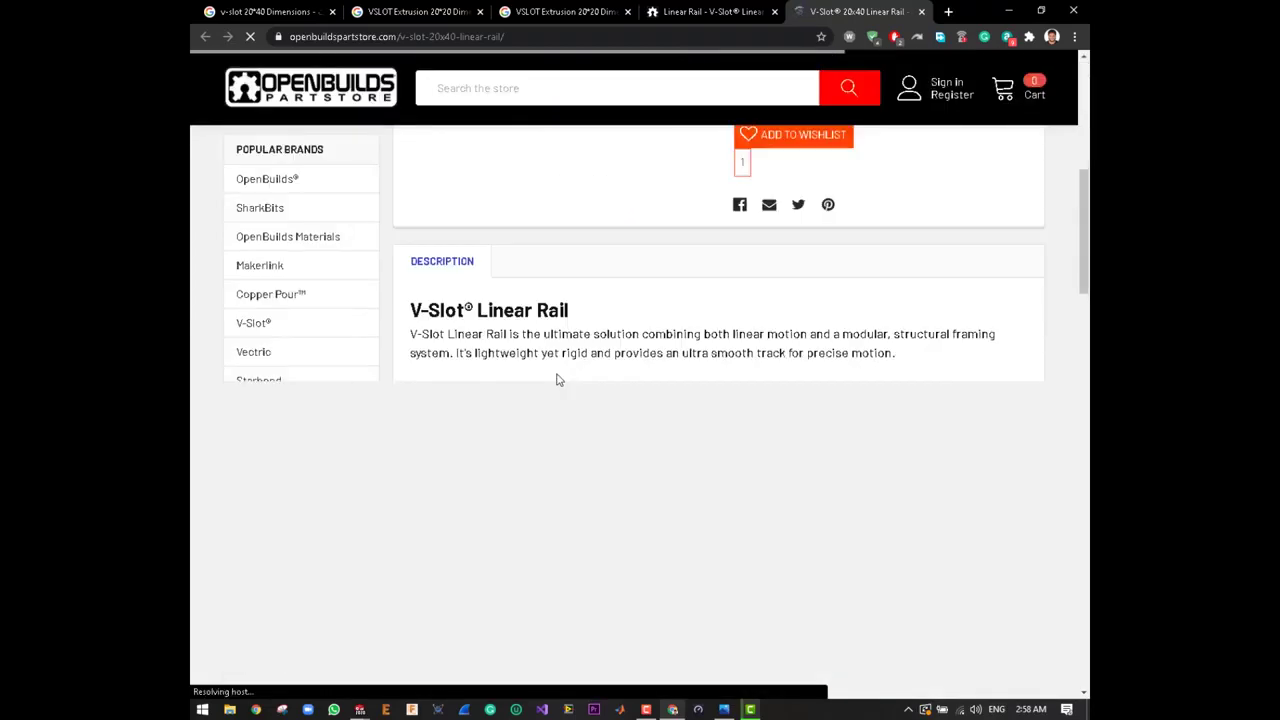
scroll(643, 440, "down", 2)
scroll(650, 425, "down", 1)
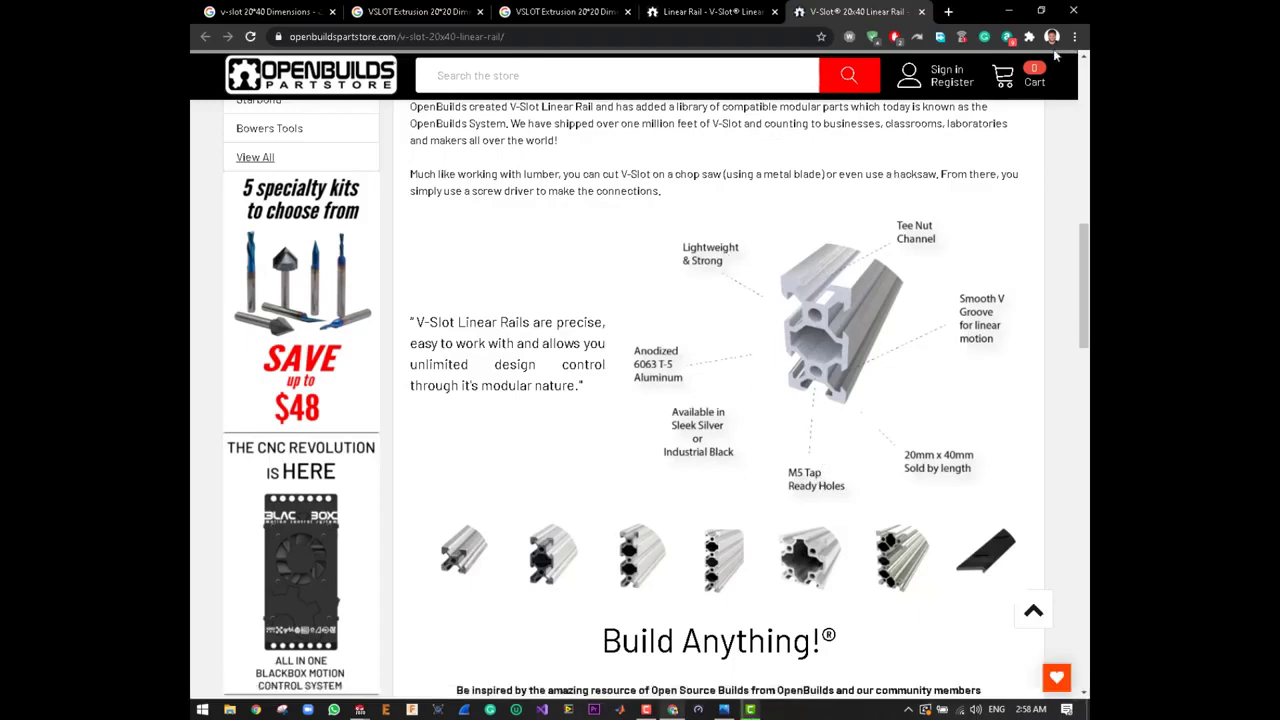
left_click(1006, 12)
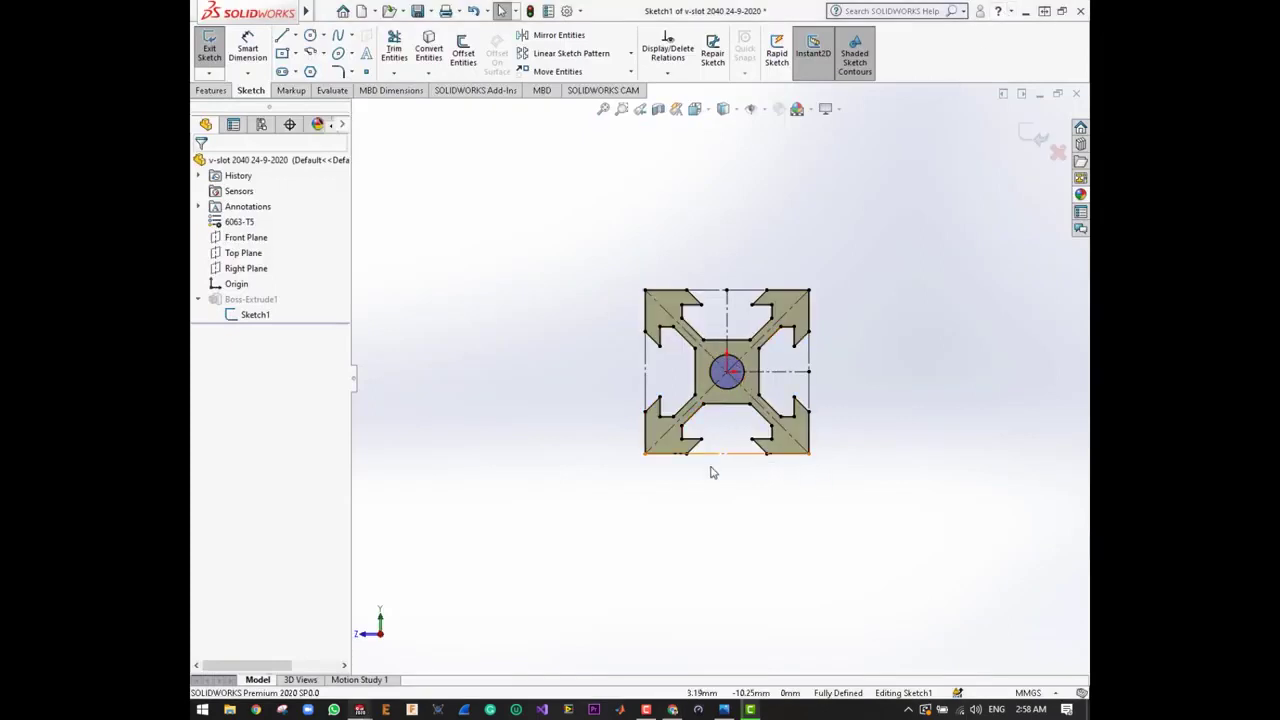
- Select the profile's bottom edge lines and the short angled bottom slot lines
scroll(762, 468, "down", 1)
scroll(764, 472, "down", 2)
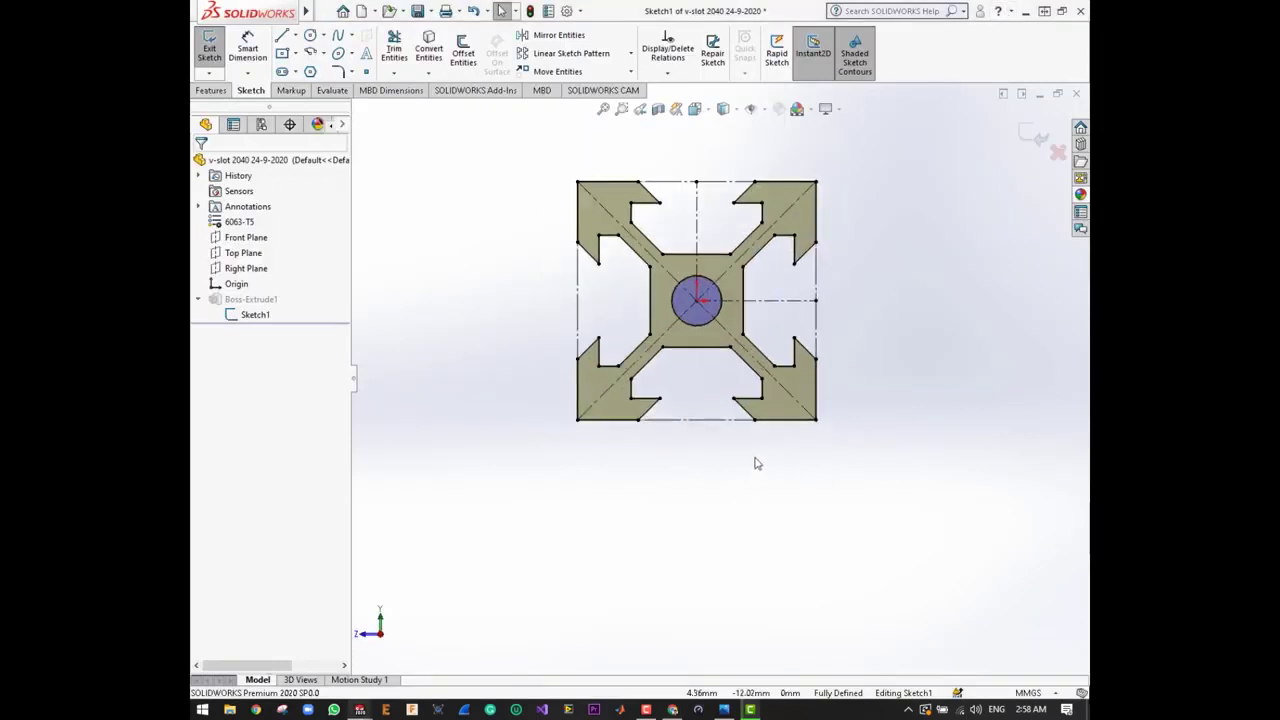
scroll(758, 462, "up", 1)
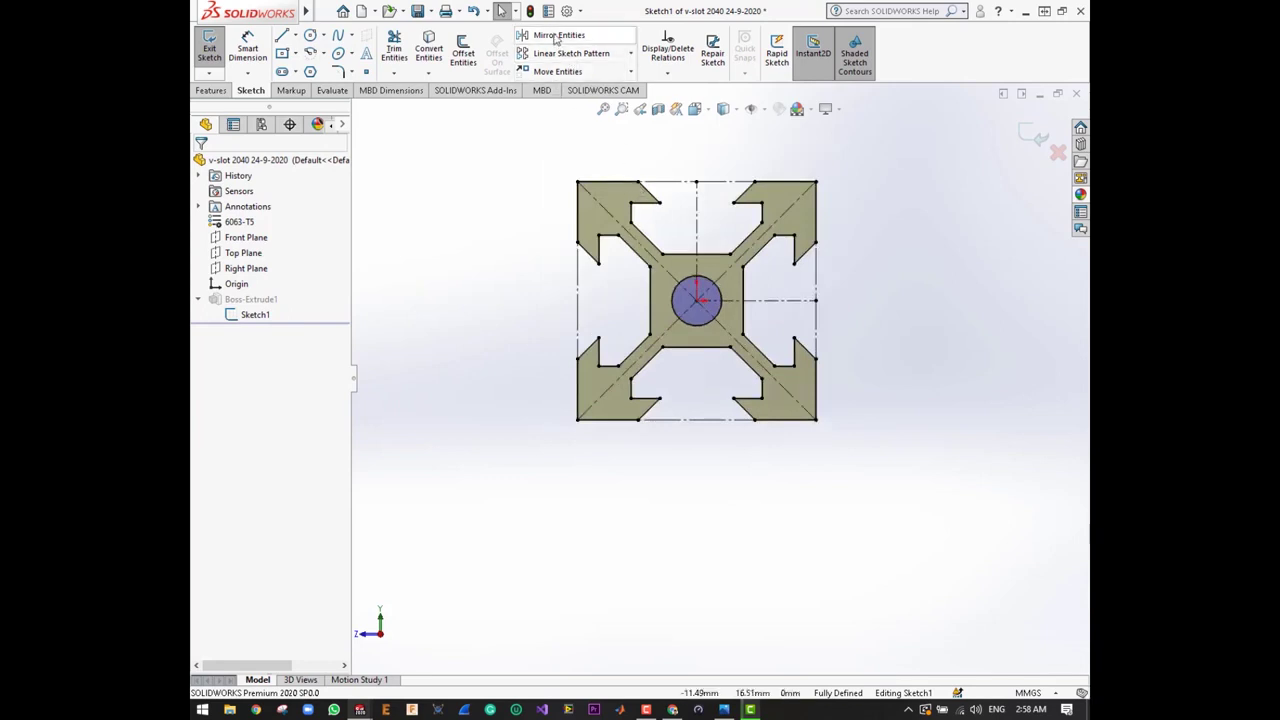
right_click(613, 424)
left_click(567, 448)
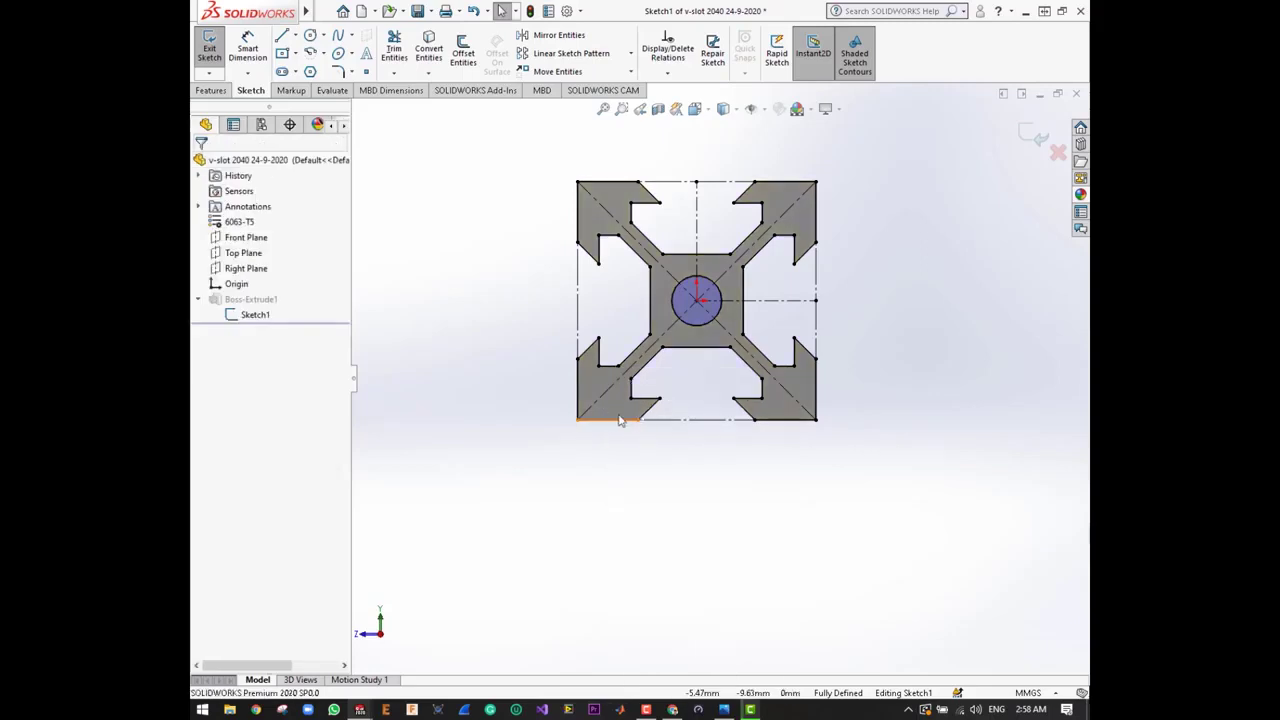
left_click(610, 420)
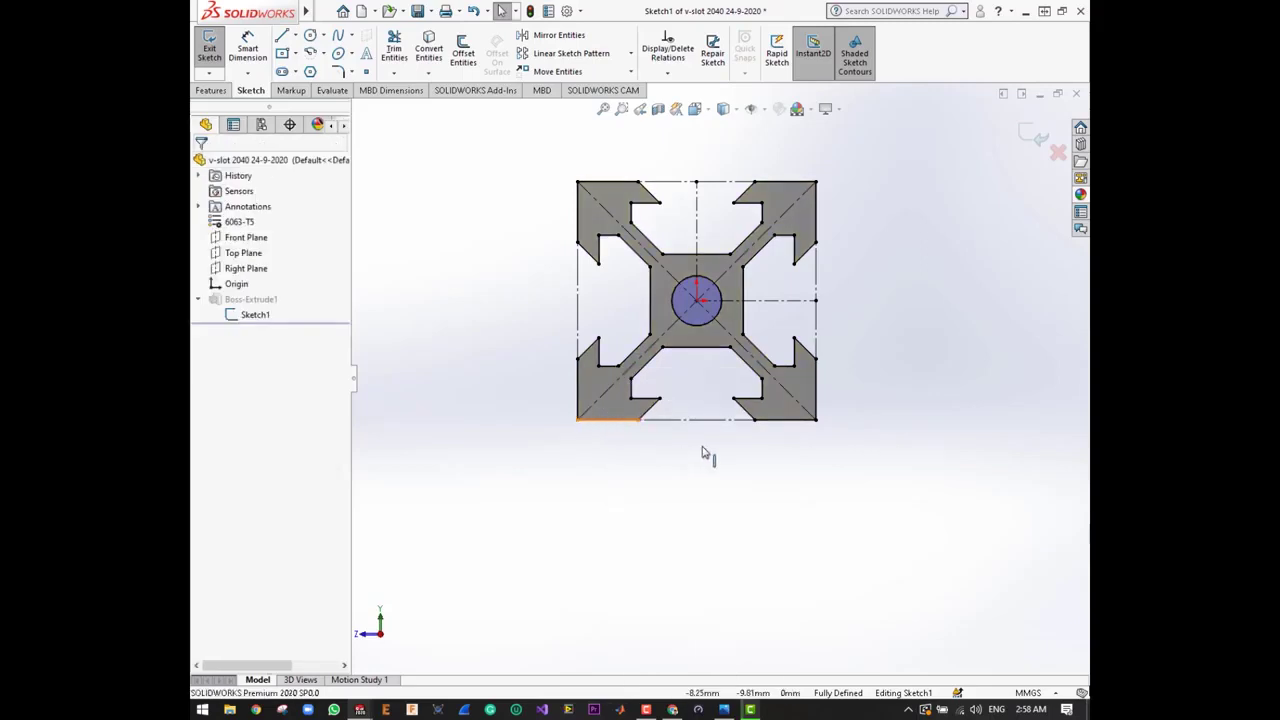
left_click(789, 425)
left_click(744, 418, "ctrl")
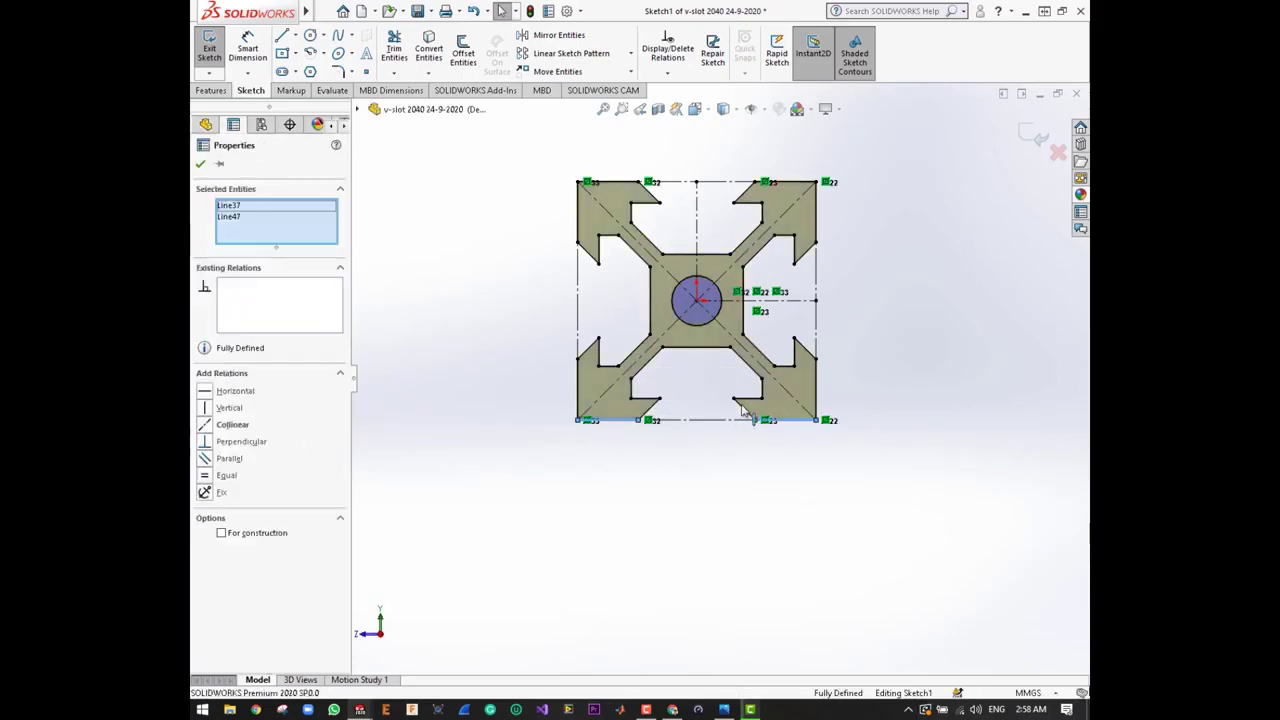
left_click(740, 405, "ctrl")
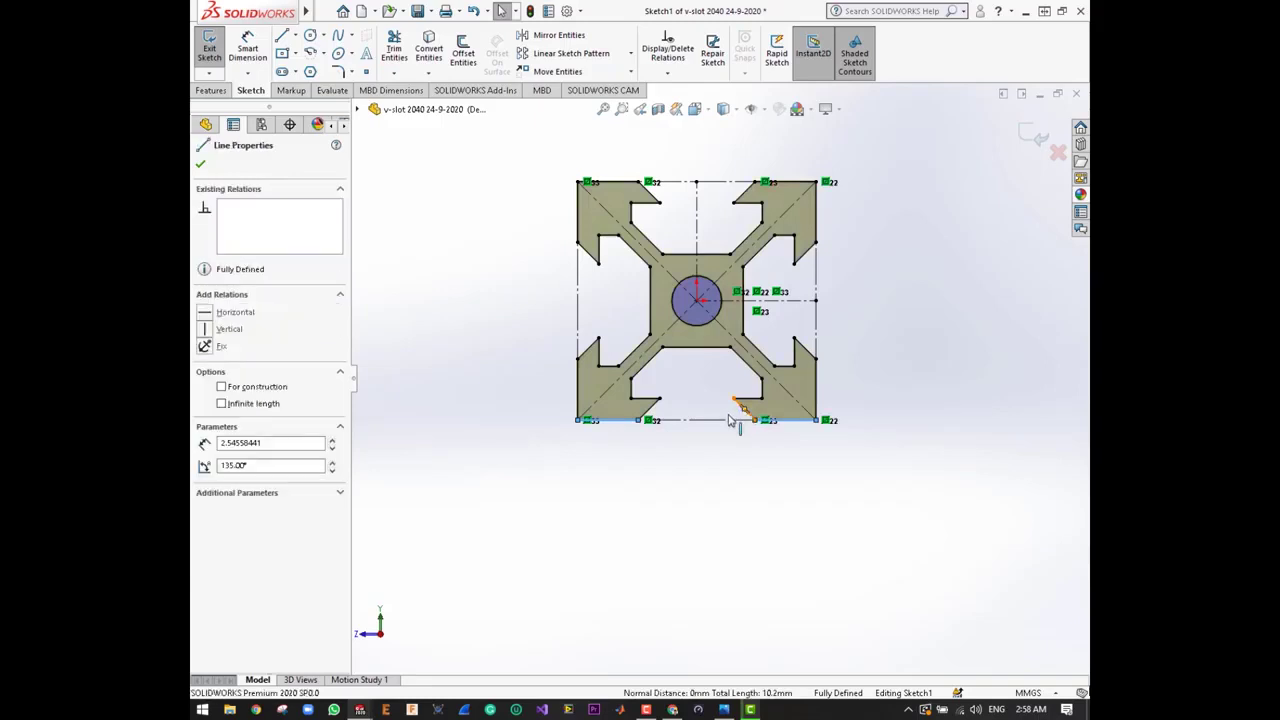
left_click(657, 395)
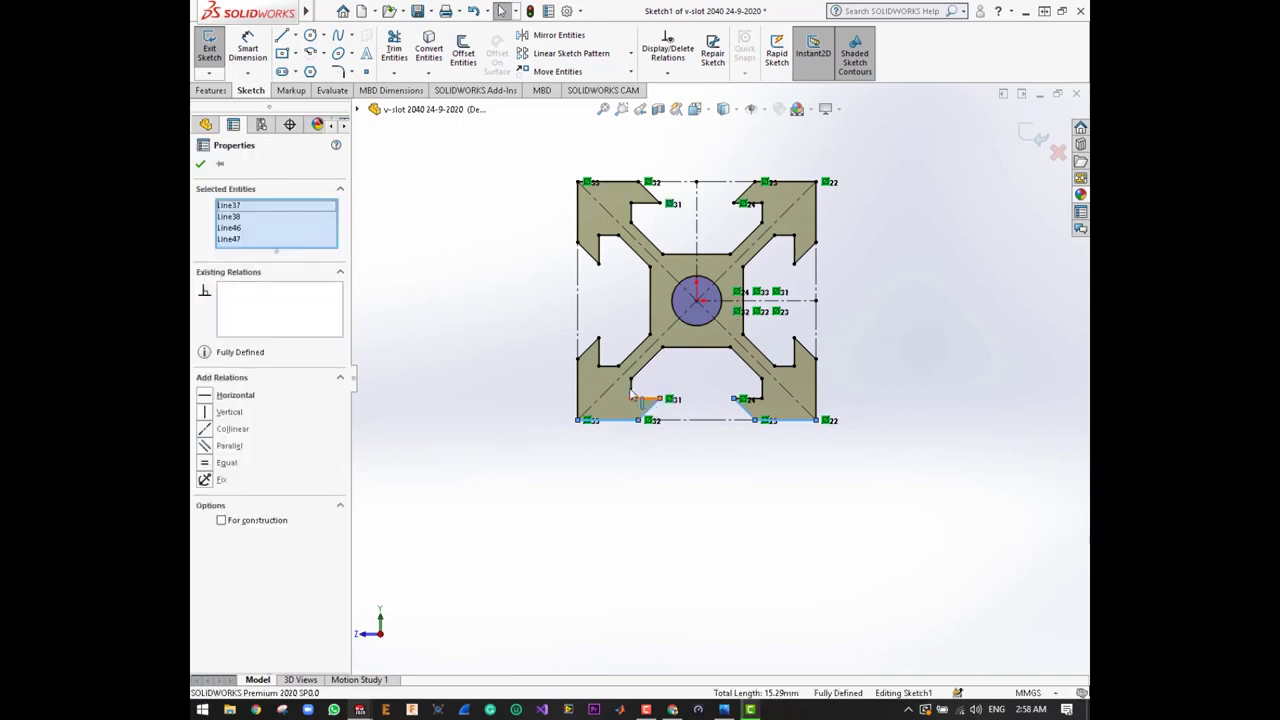
left_click(632, 394, "ctrl")
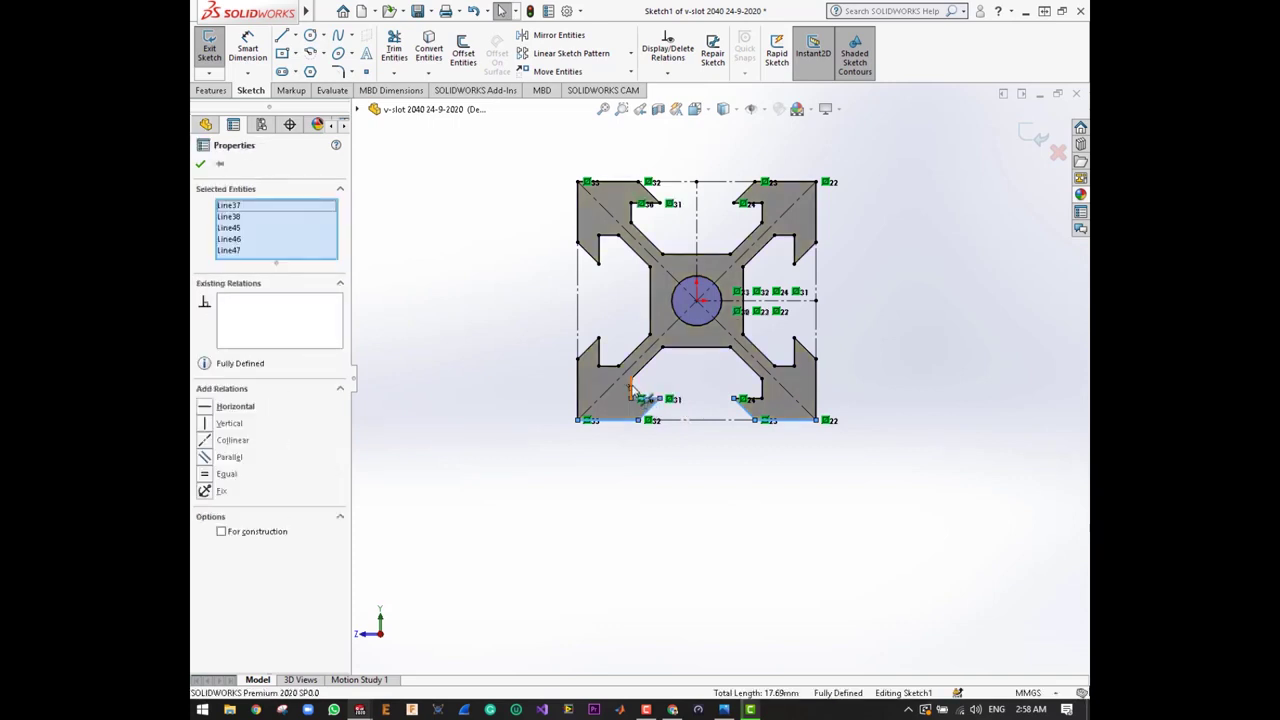
left_click(763, 392, "ctrl")
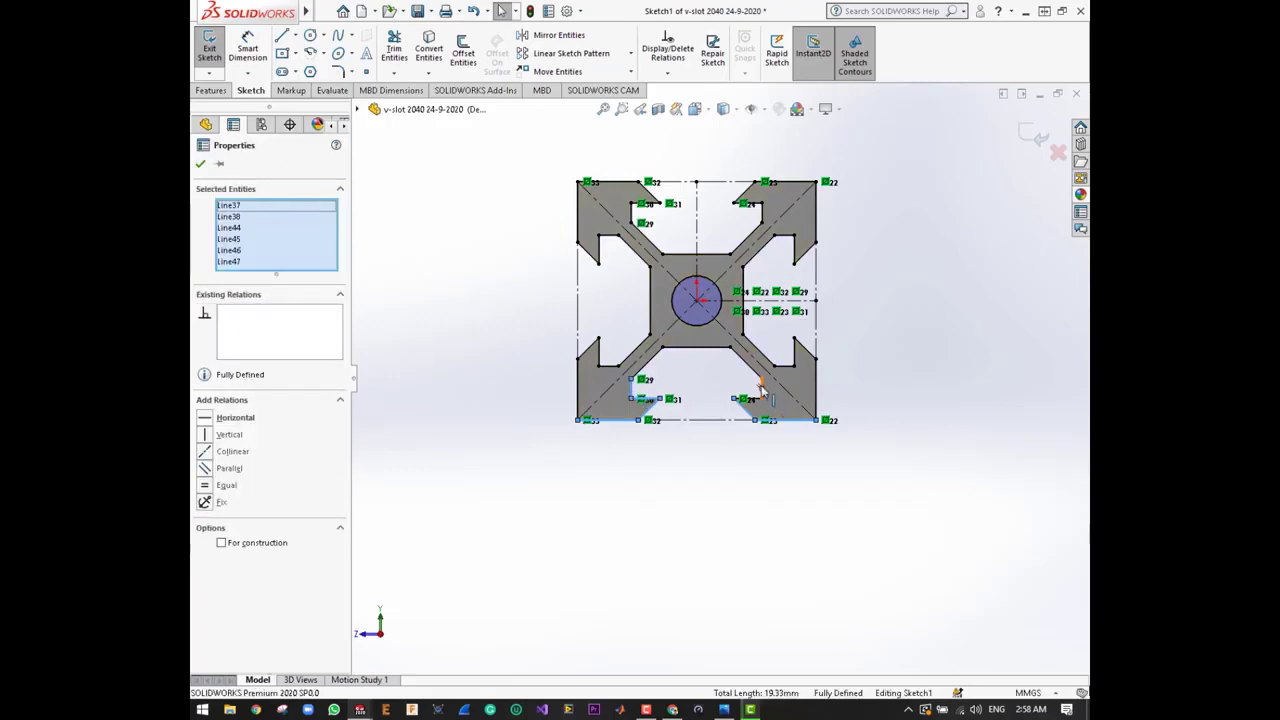
left_click(758, 401)
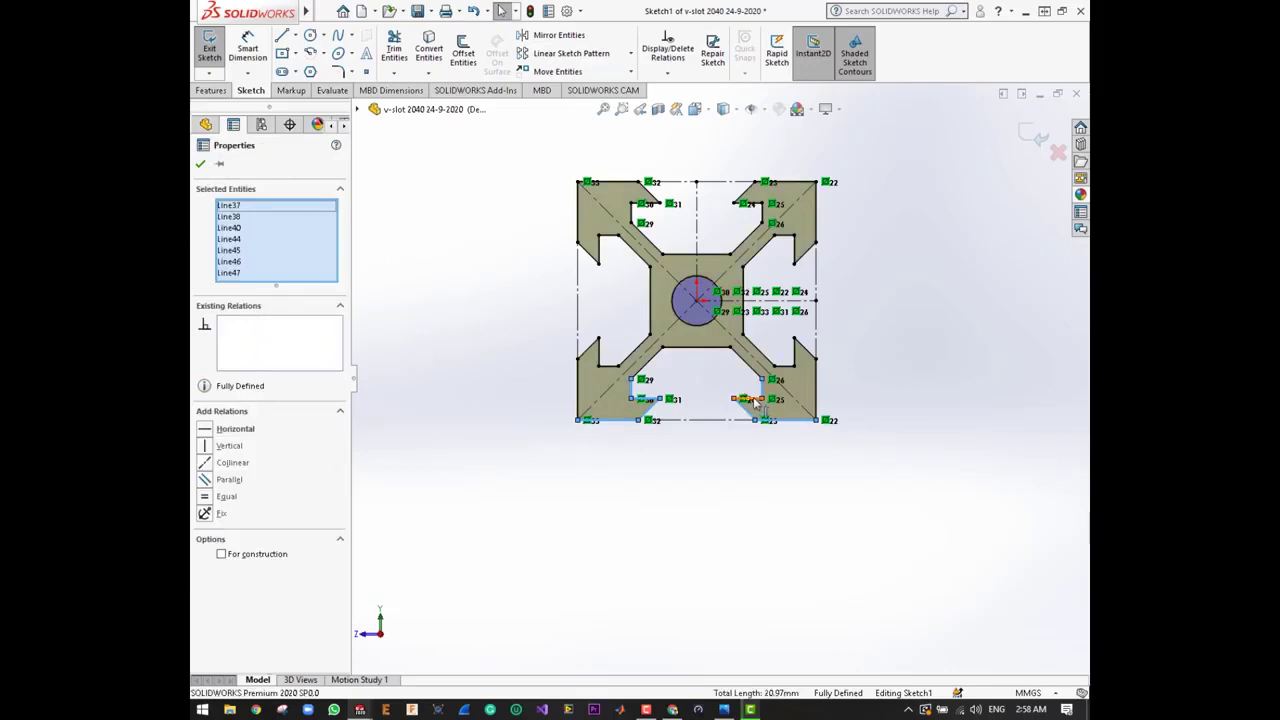
left_click(746, 405, "ctrl")
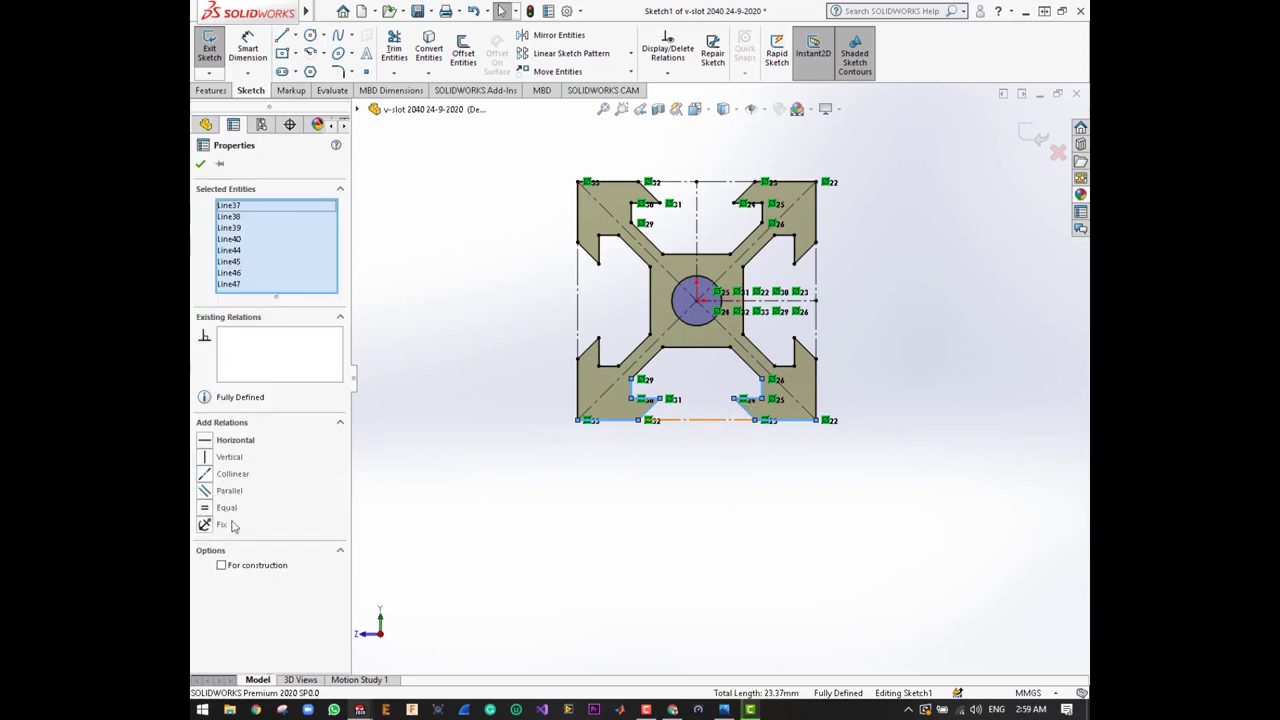
- Make the selected lines For construction and confirm
left_click(253, 566)
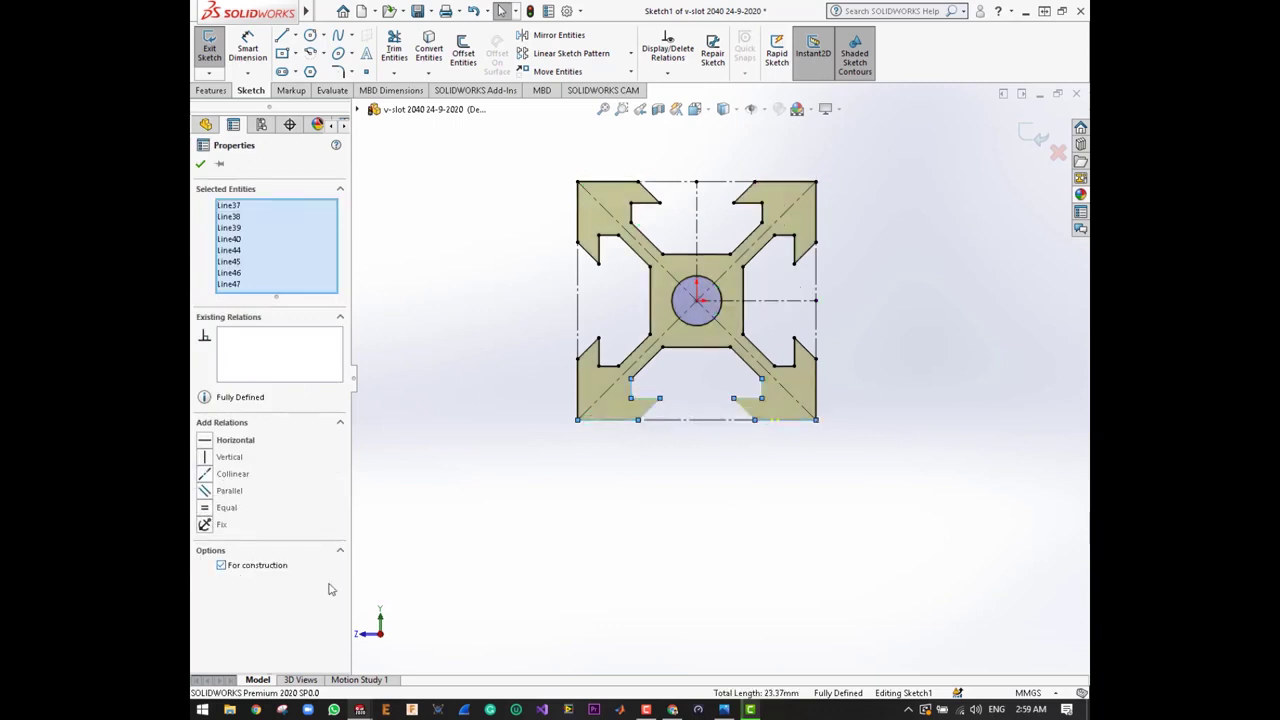
left_click(200, 163)
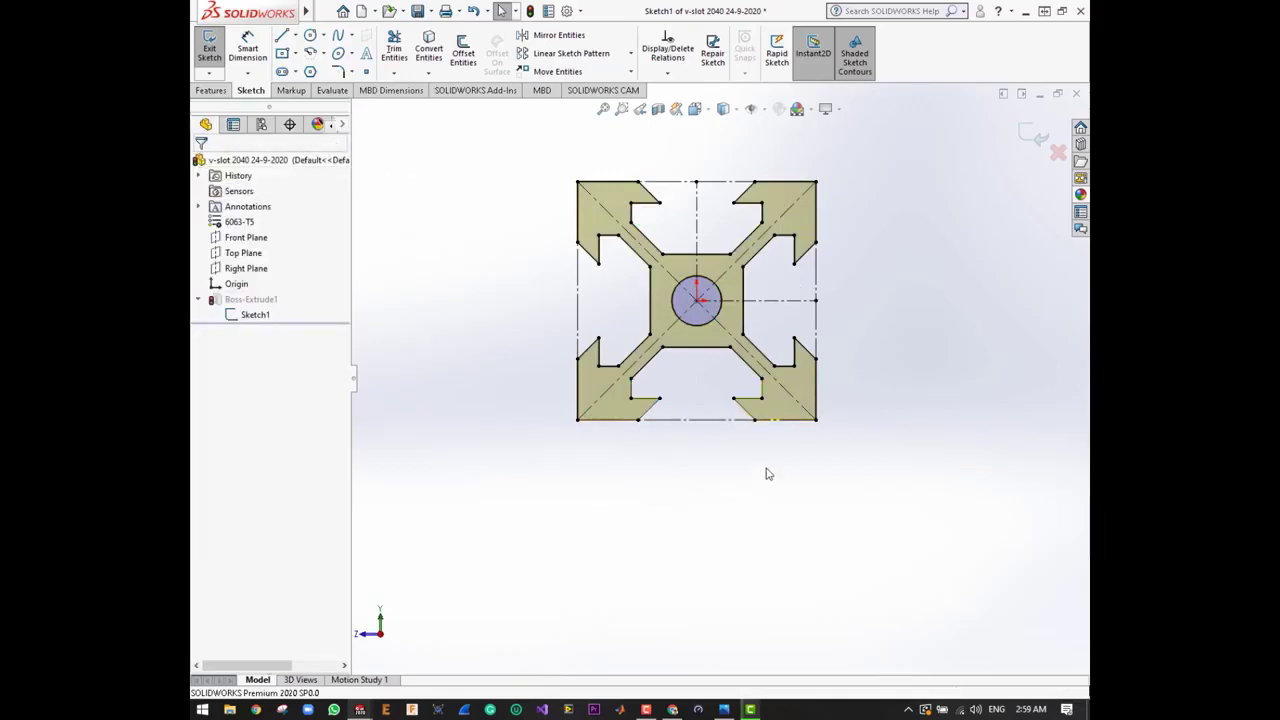
scroll(831, 431, "up", 1)
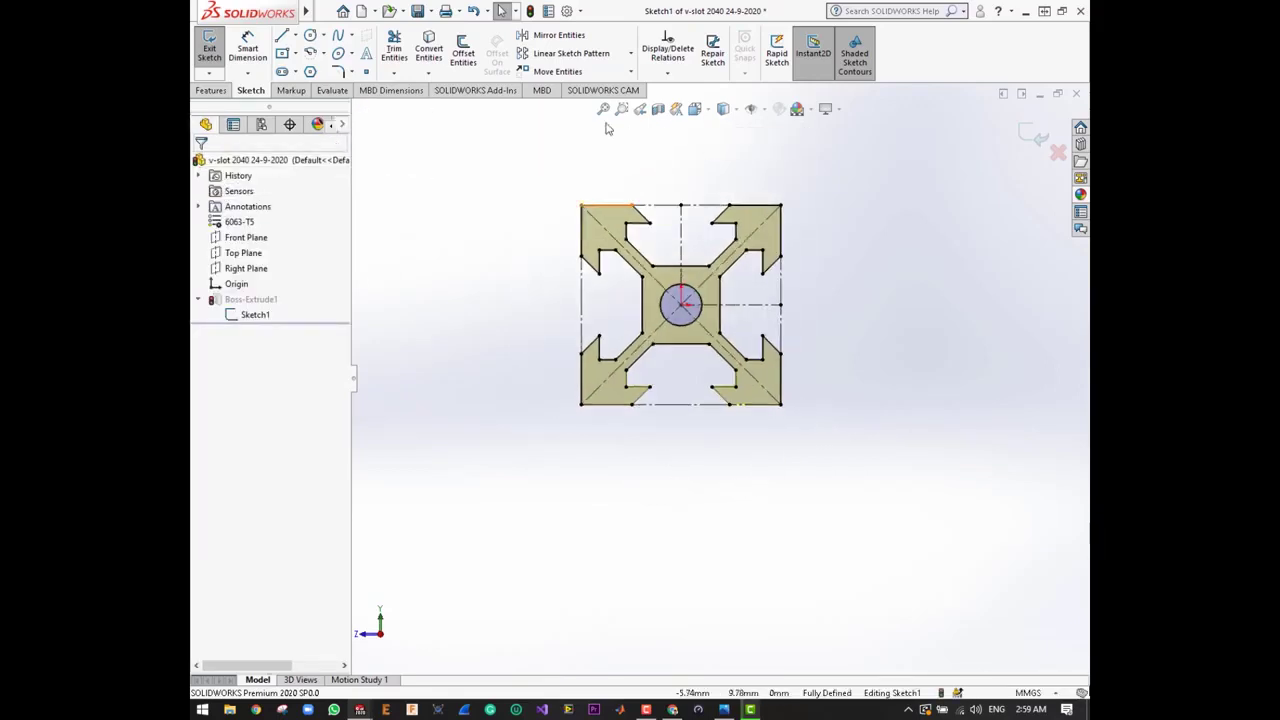
- Mirror the window-selected profile about the bottom edge Line1
left_click(555, 35)
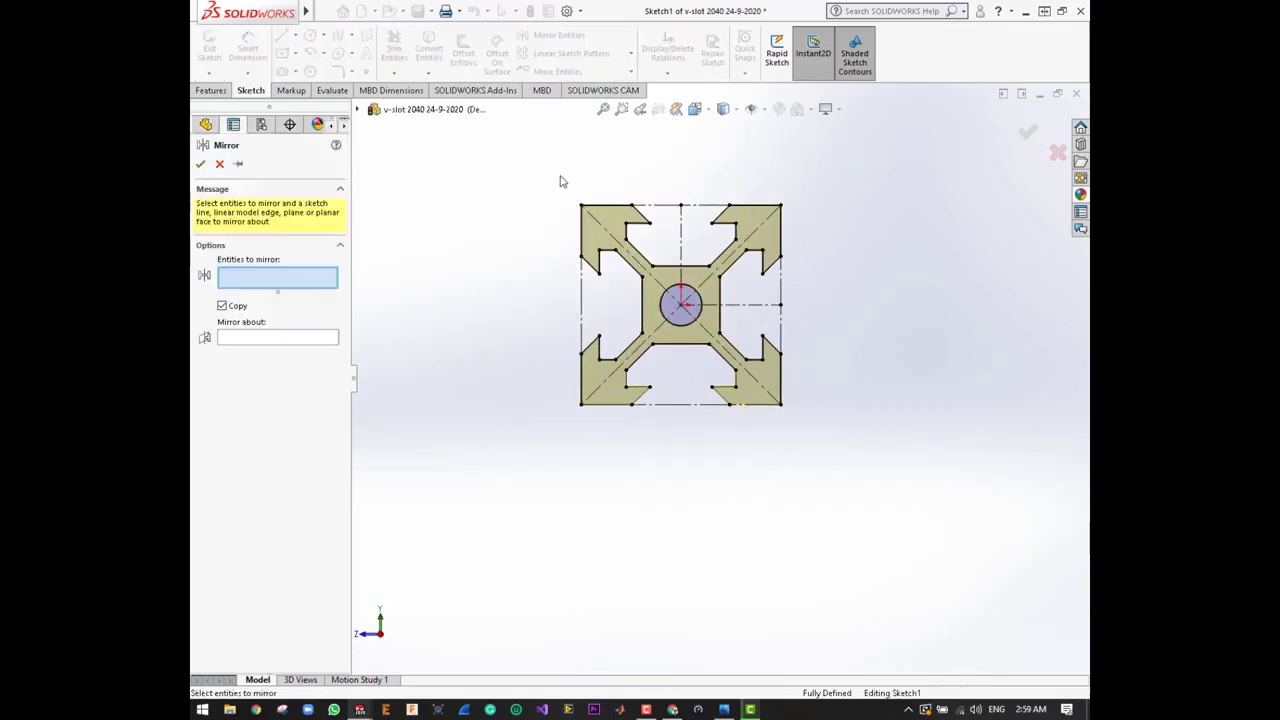
left_click_drag(526, 166, 816, 400)
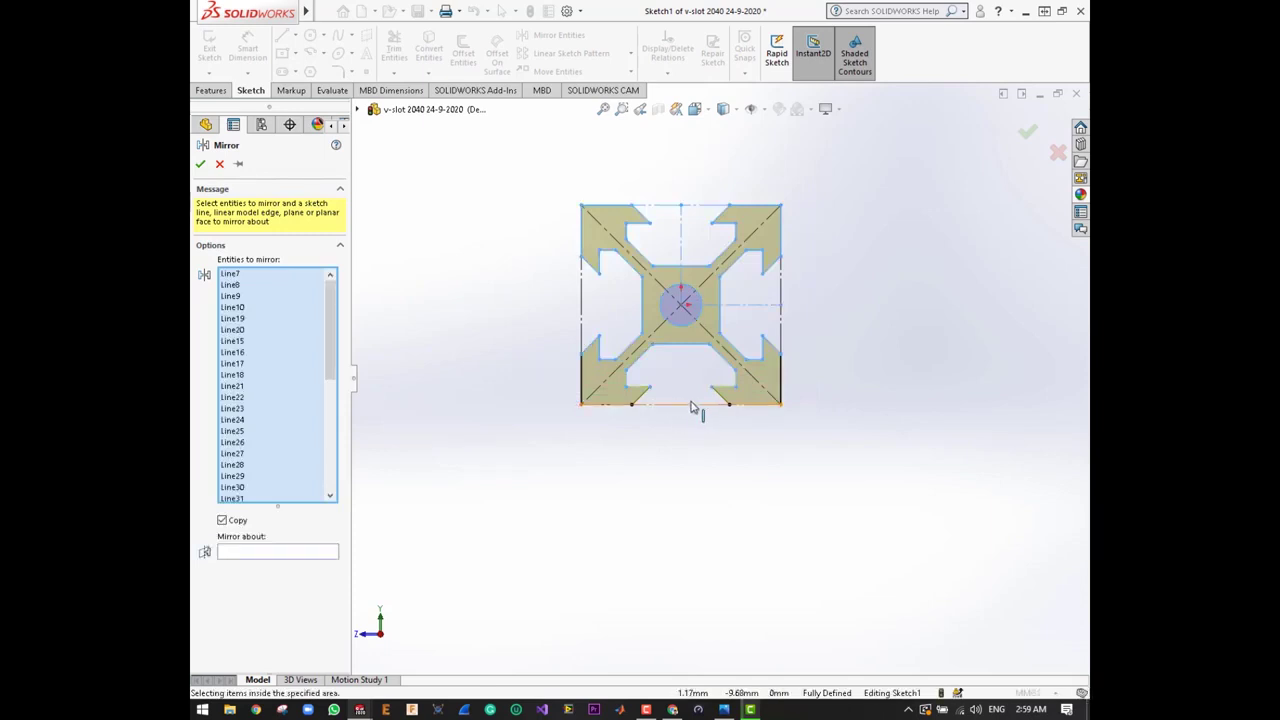
left_click(250, 552)
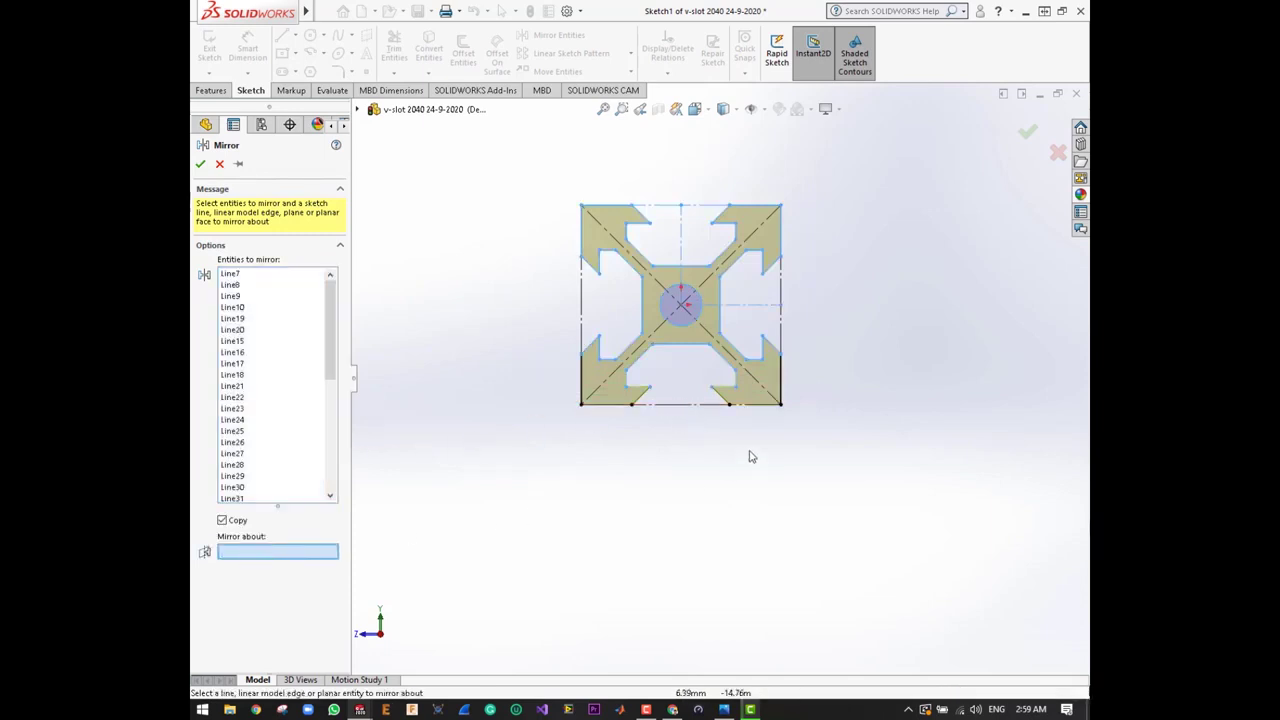
left_click(695, 407)
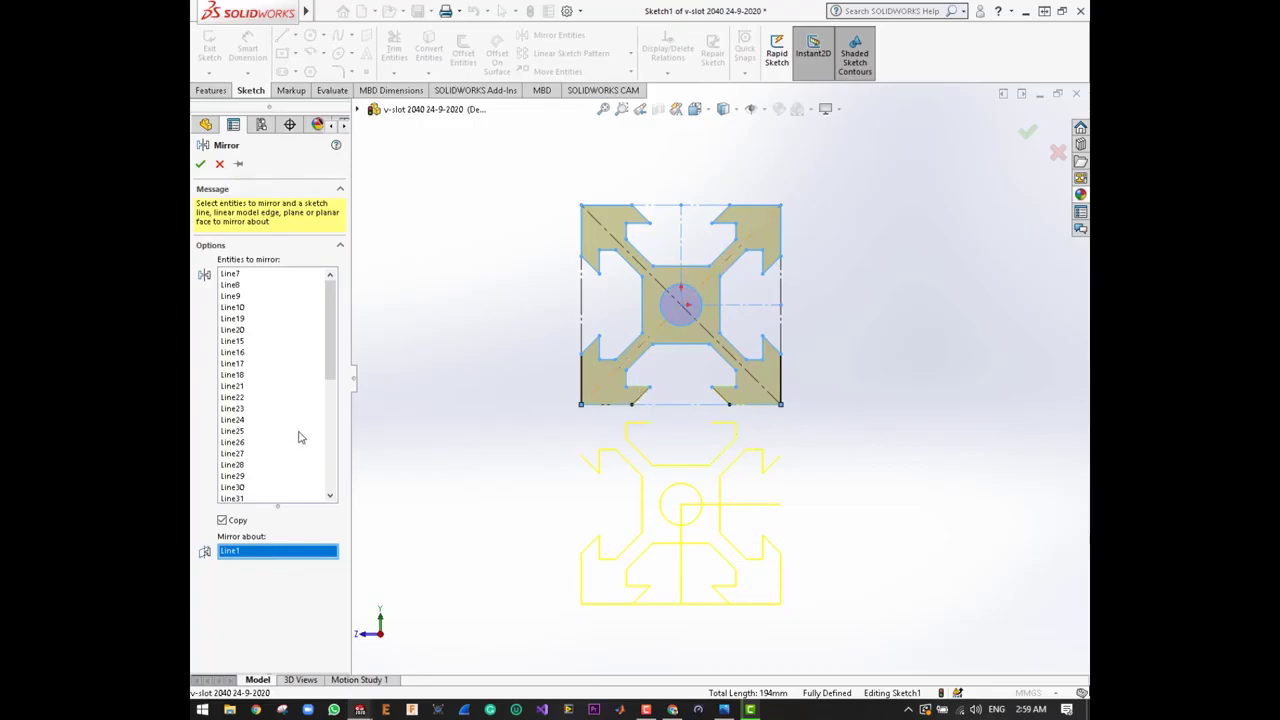
- Exclude both centerlines and the short lower lines from the mirror, then accept it
left_click(326, 393)
scroll(326, 393, "down", 5)
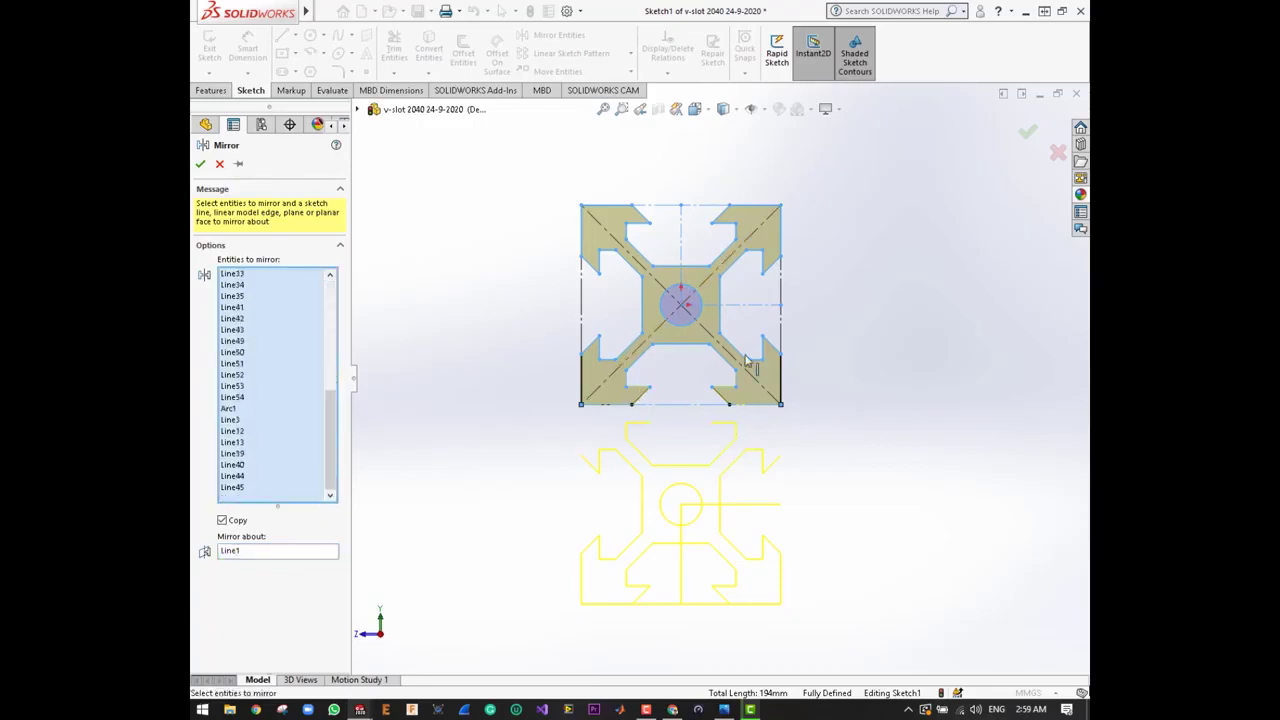
left_click(641, 396)
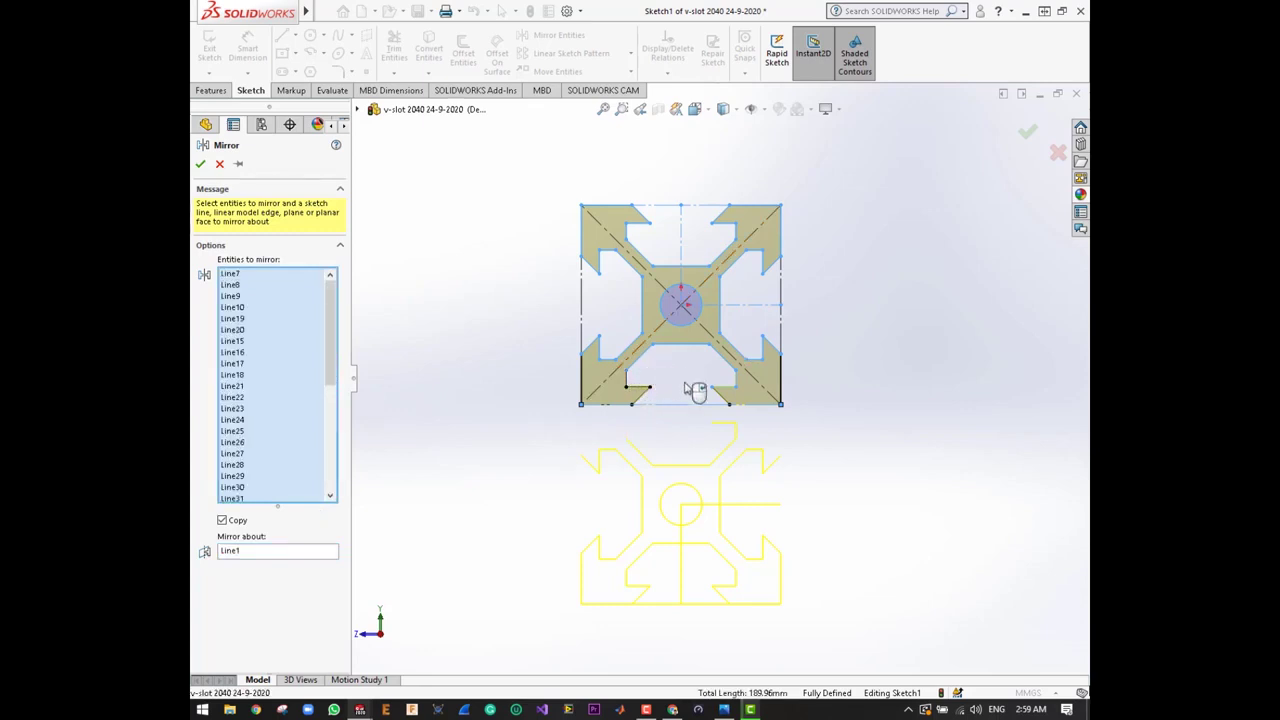
left_click(736, 388)
left_click(745, 308)
left_click(683, 244)
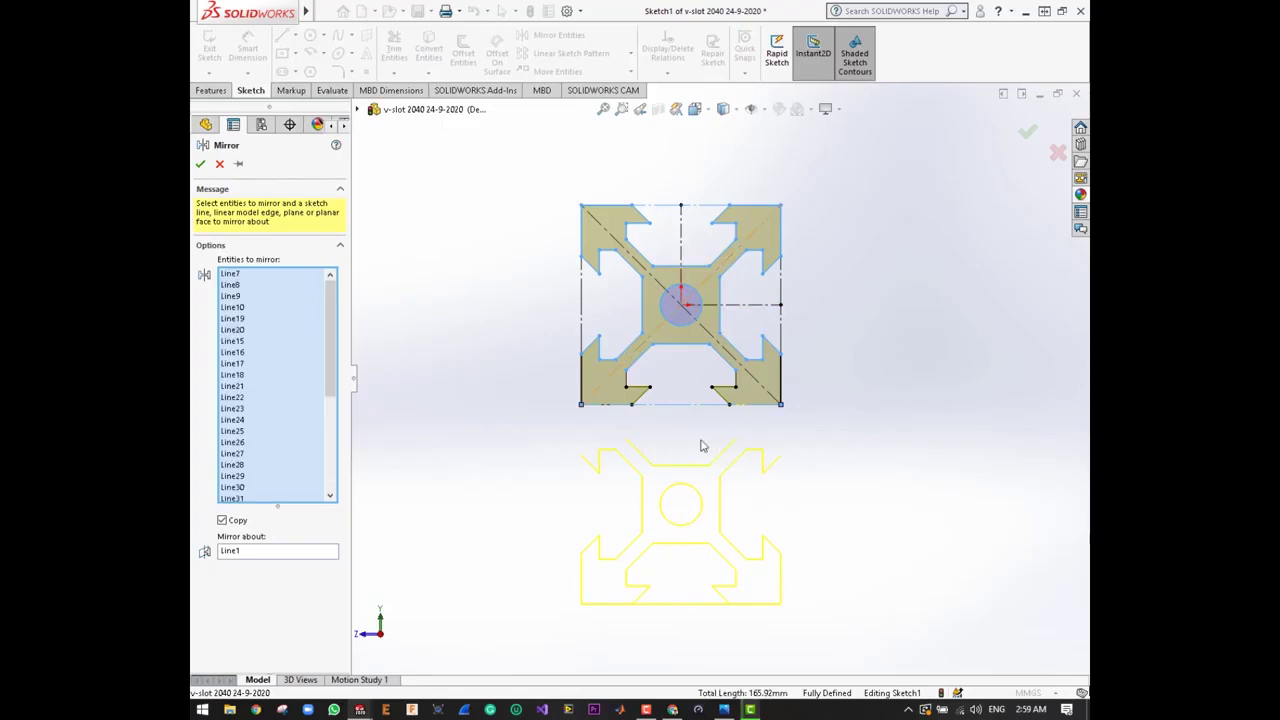
left_click(200, 164)
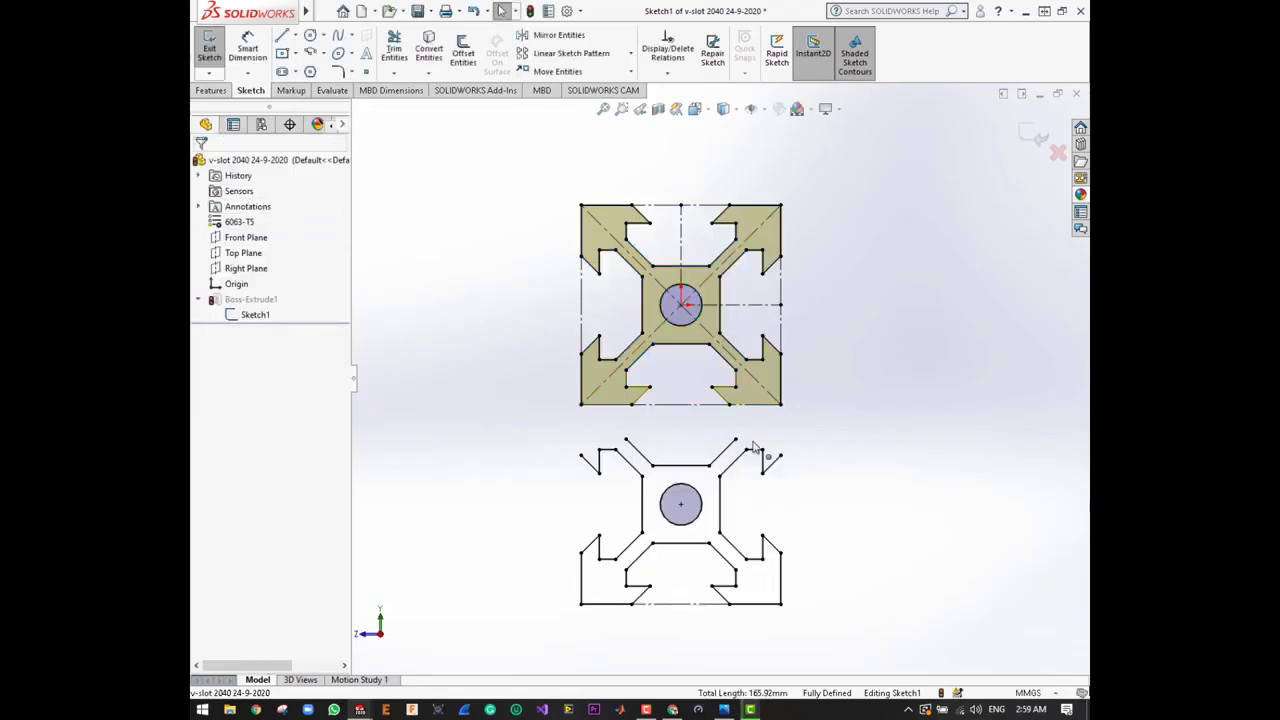
- Draw vertical lines joining the two profiles' left and right outer corners
scroll(803, 471, "down", 2)
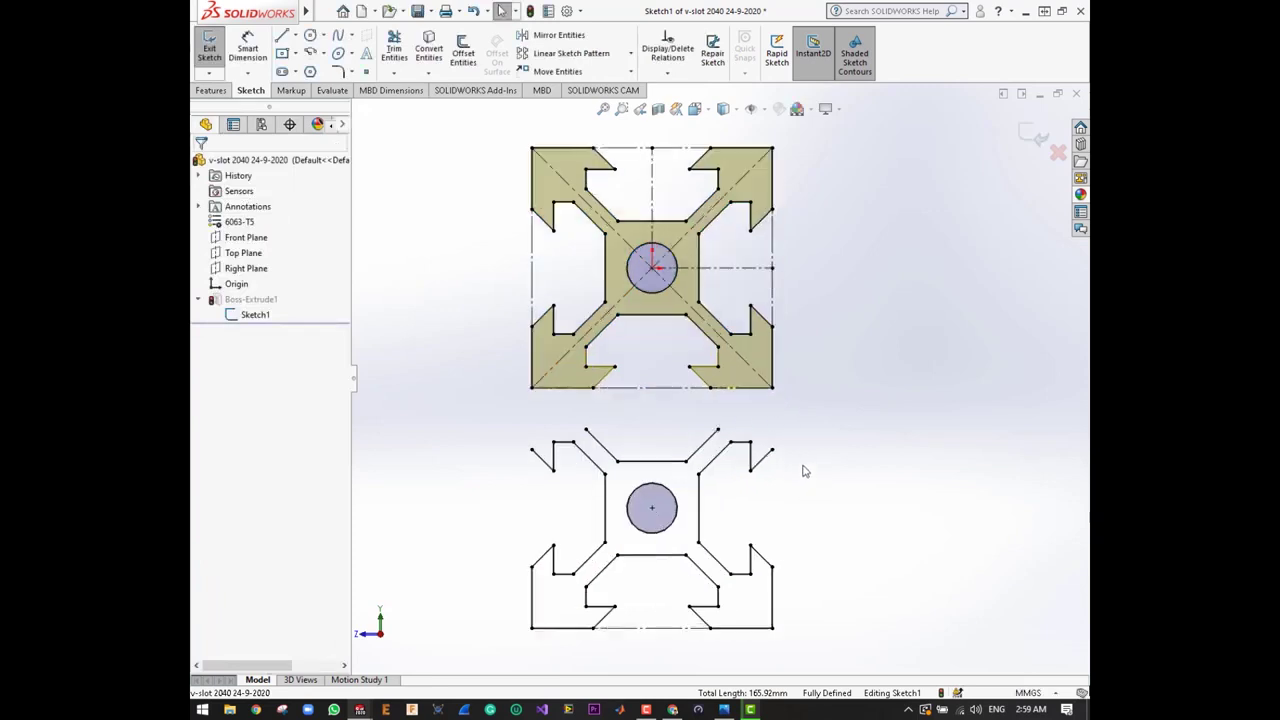
scroll(580, 401, "down", 1)
left_click(284, 36)
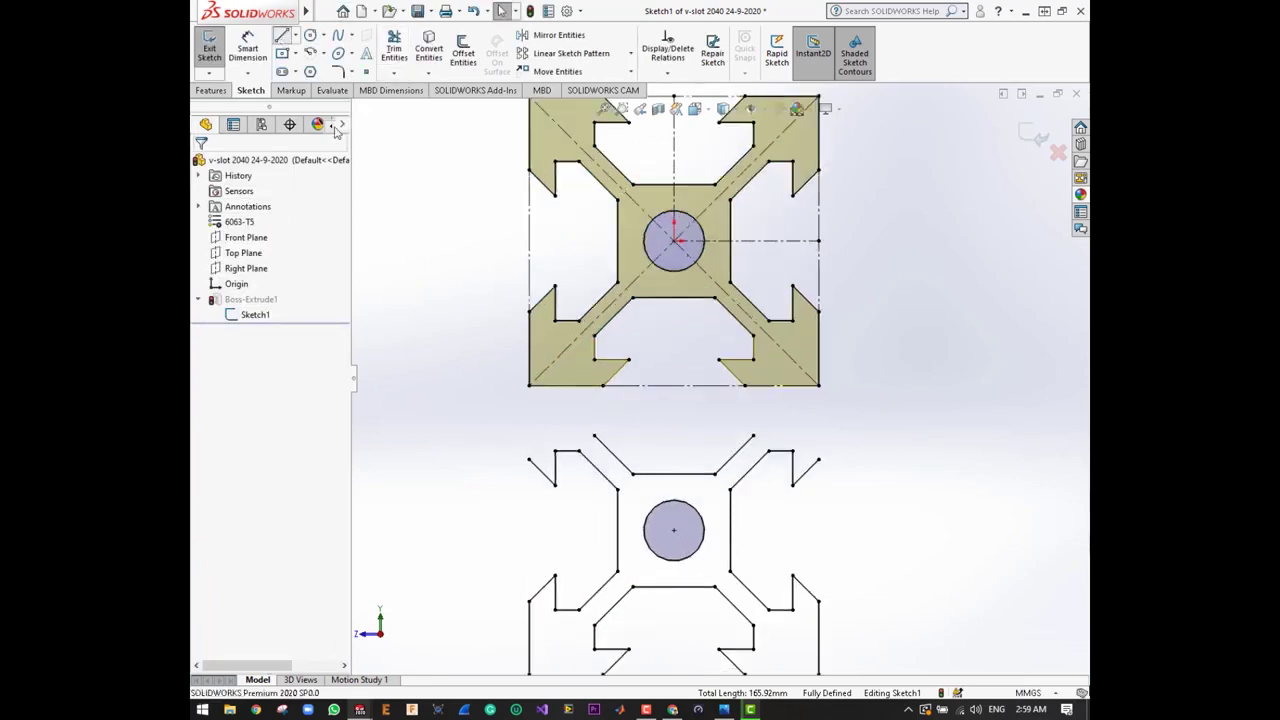
left_click(529, 386)
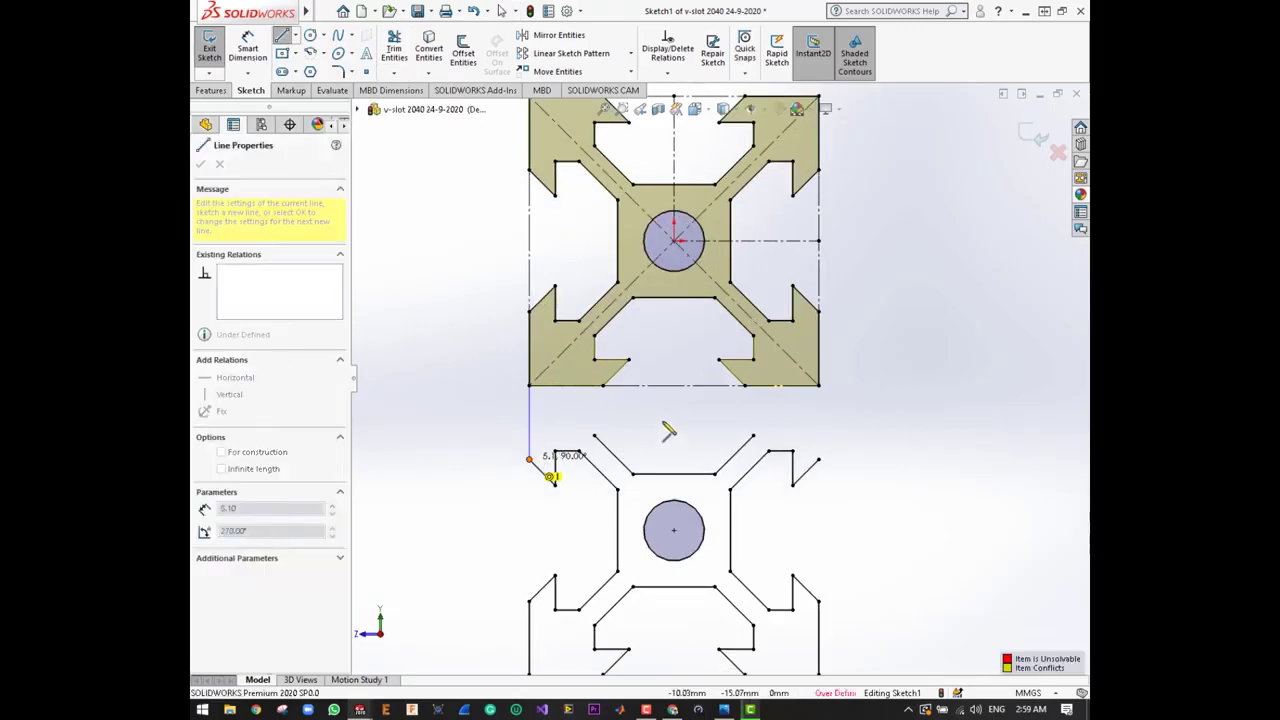
left_click(529, 459)
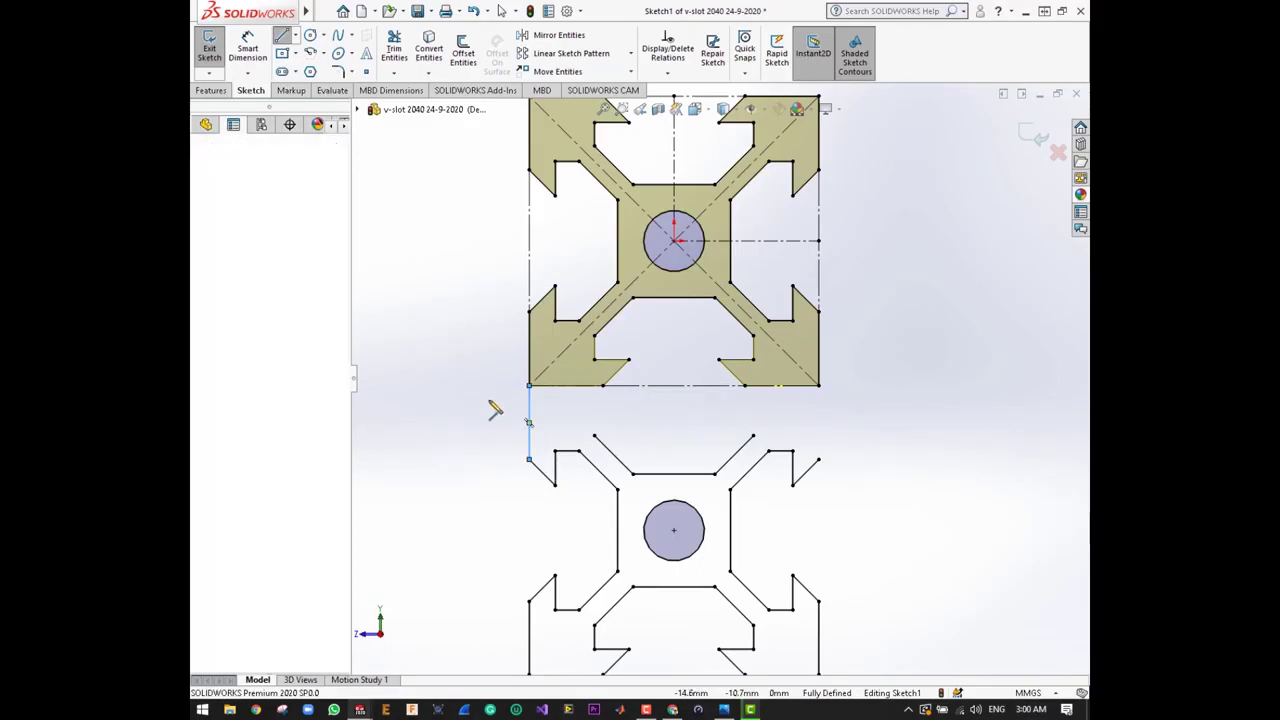
key("Escape")
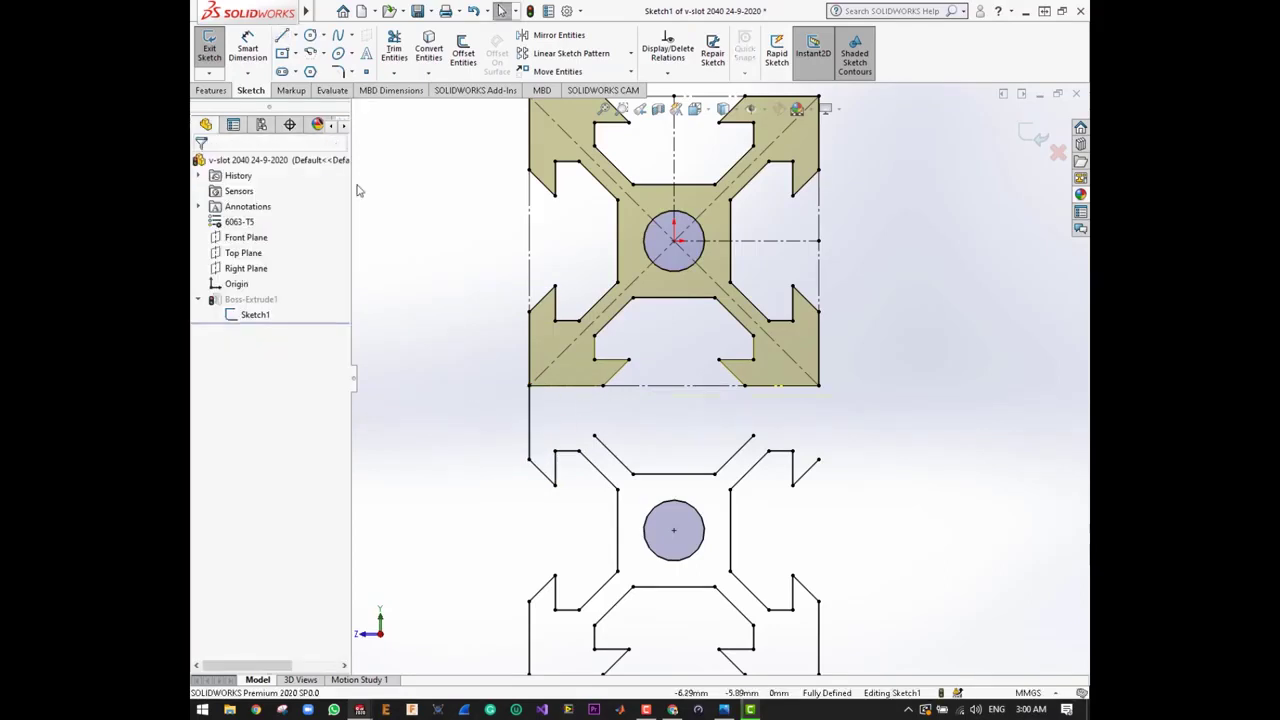
left_click(282, 35)
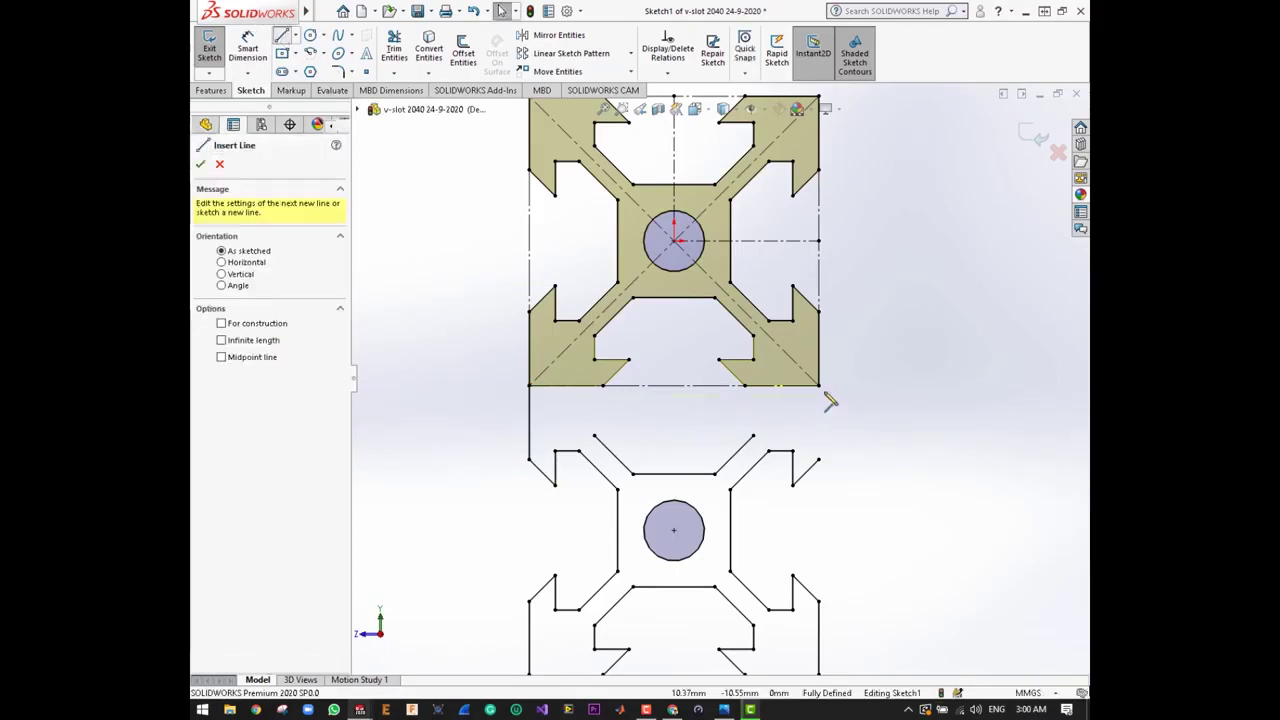
left_click(819, 386)
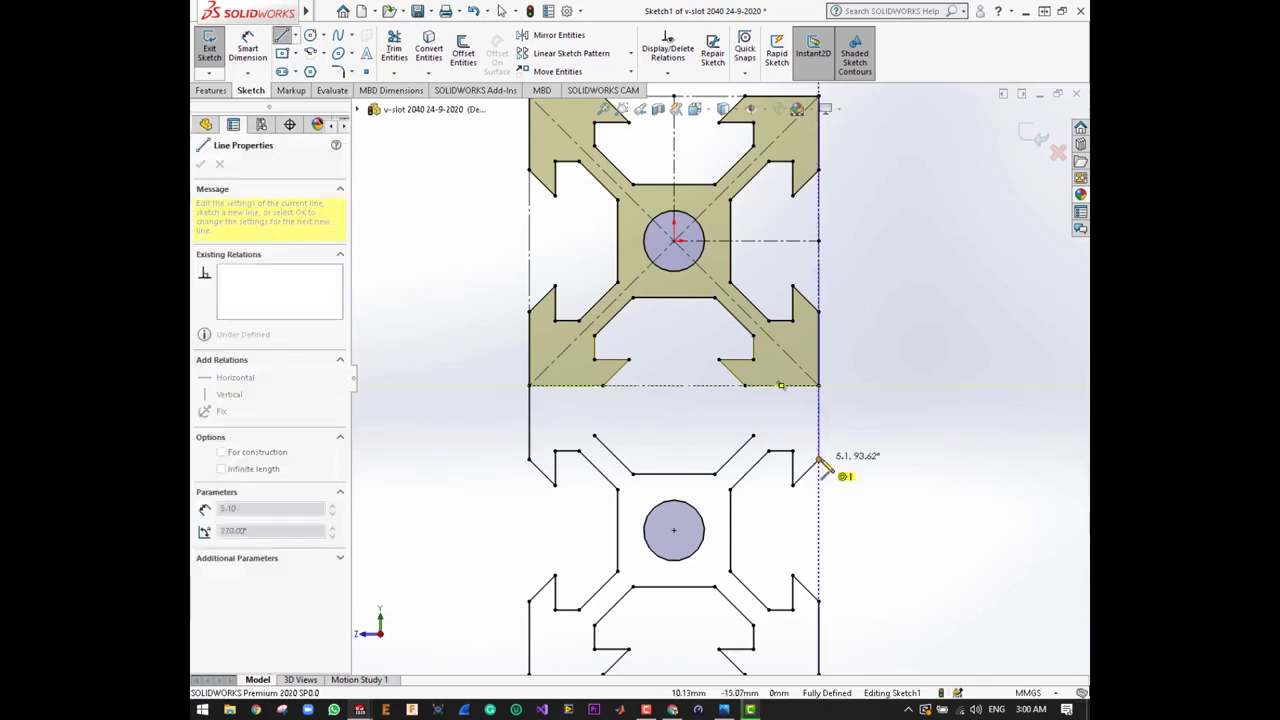
left_click(818, 459)
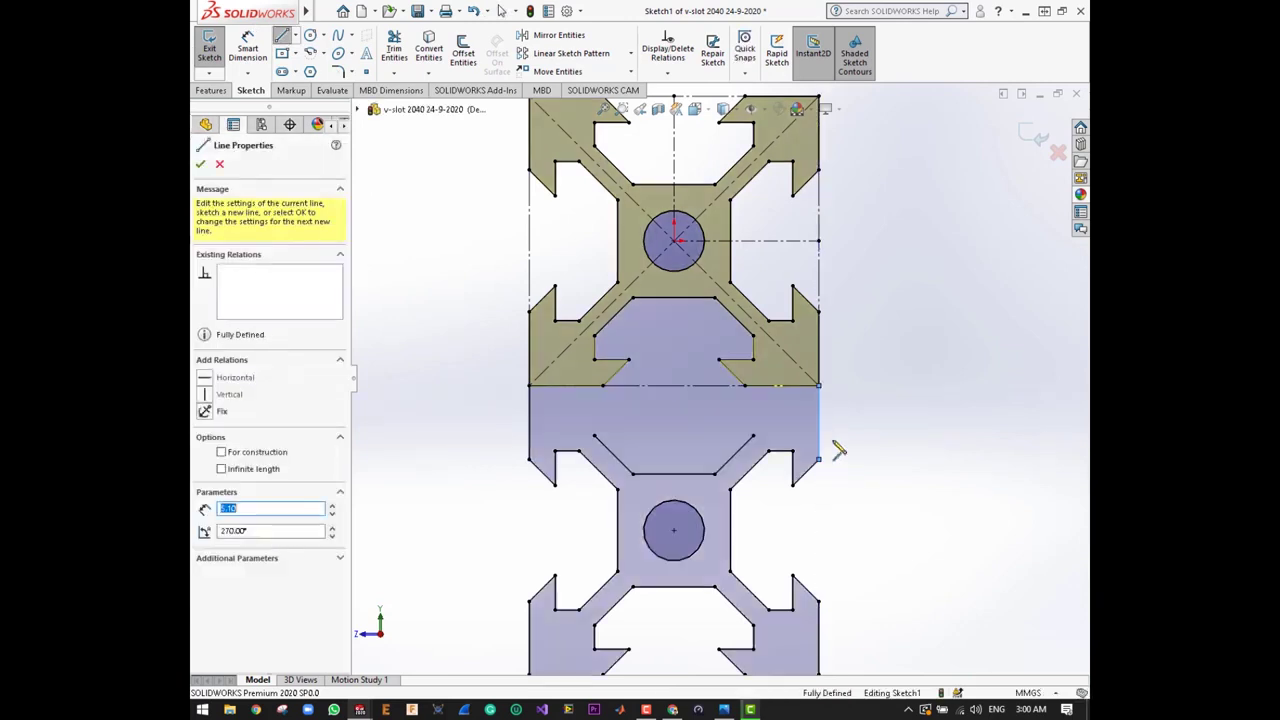
key("Escape")
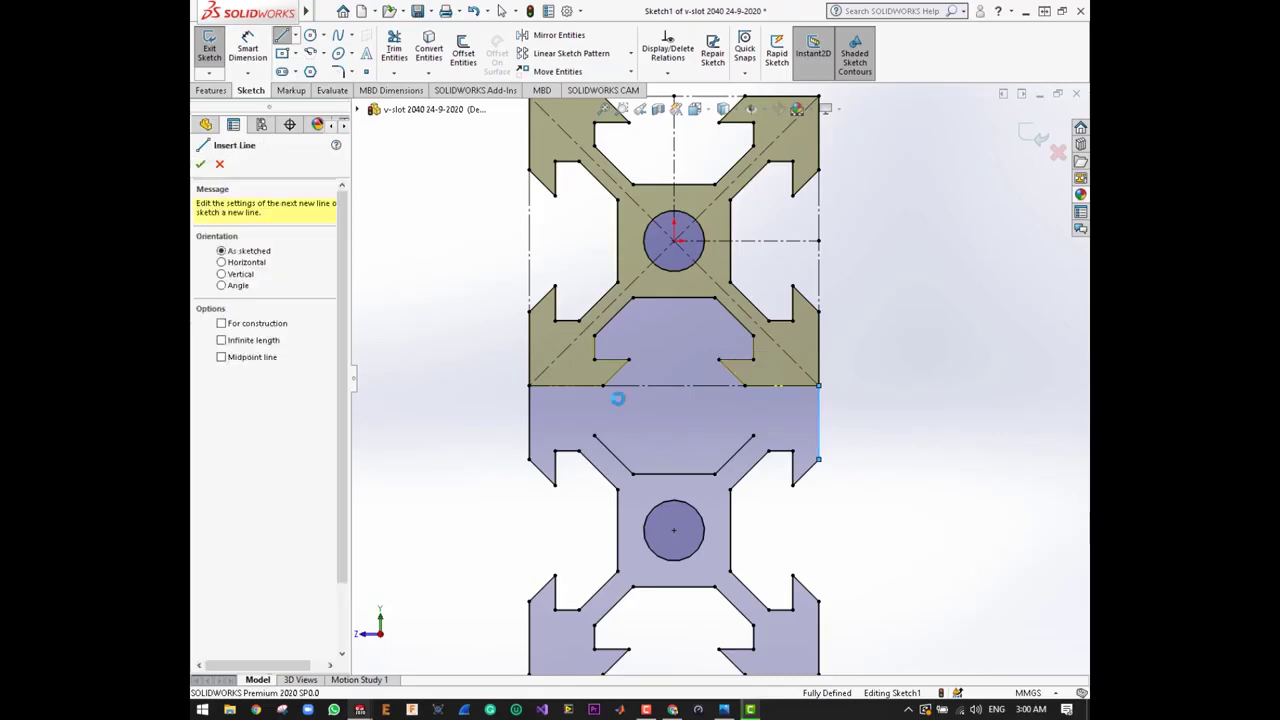
key("Escape")
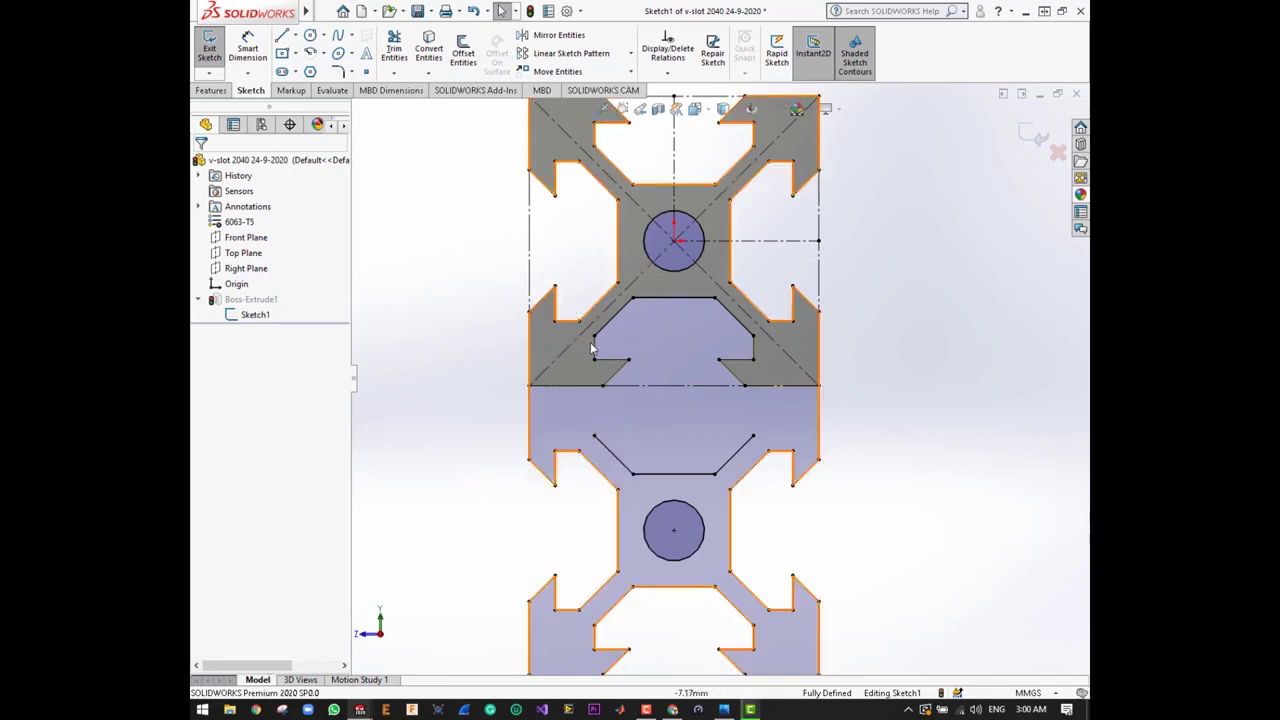
- Sketch the left slot: a vertical line with short horizontal lines at top and bottom
left_click(283, 37)
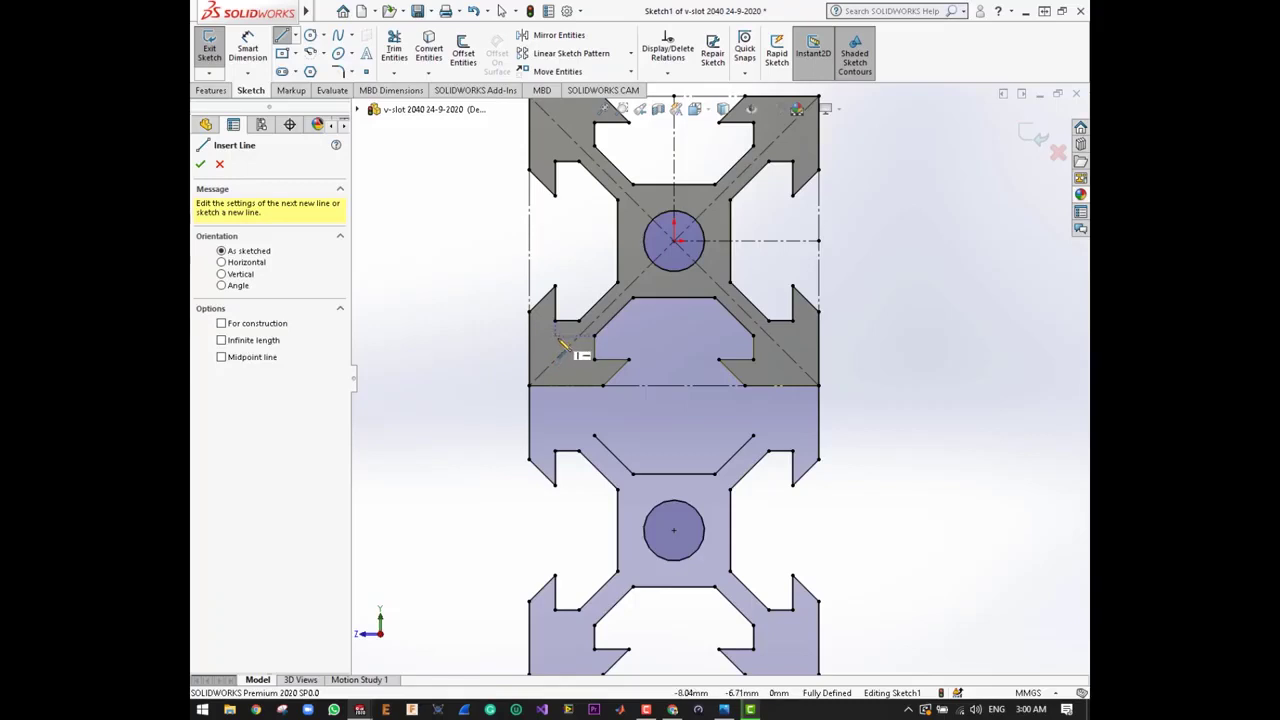
left_click(557, 337)
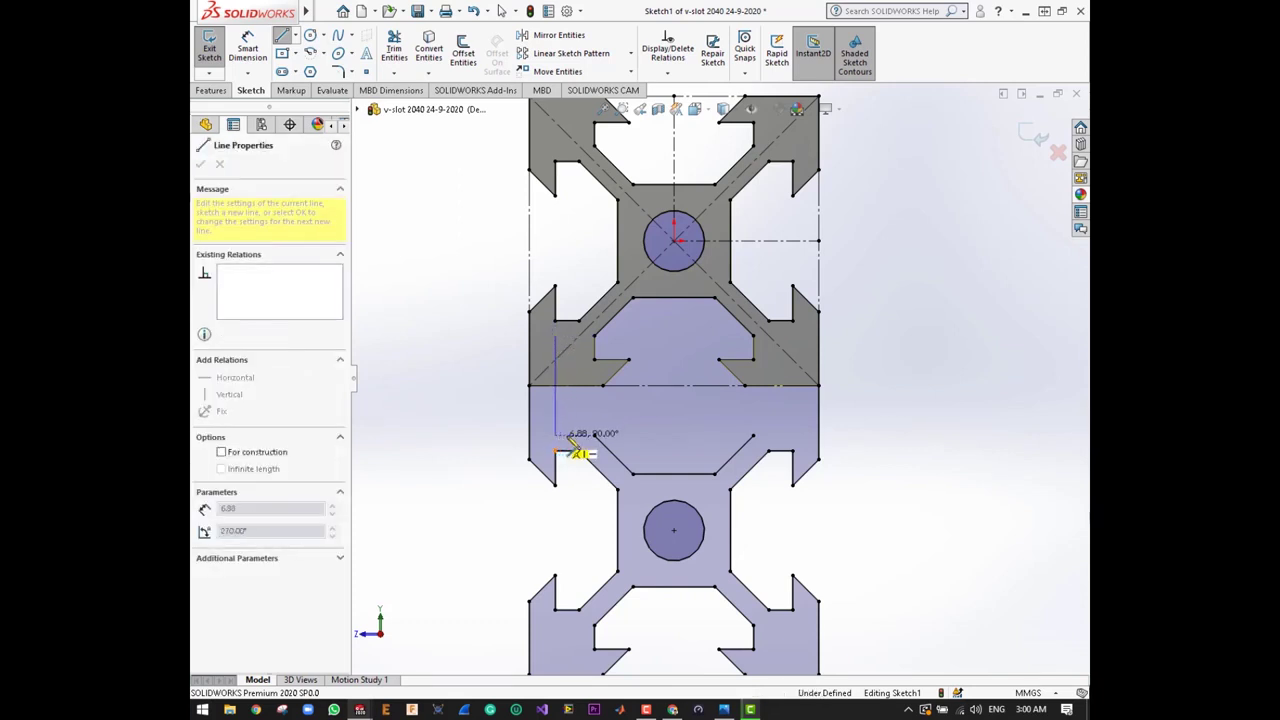
left_click(555, 435)
left_click(595, 436)
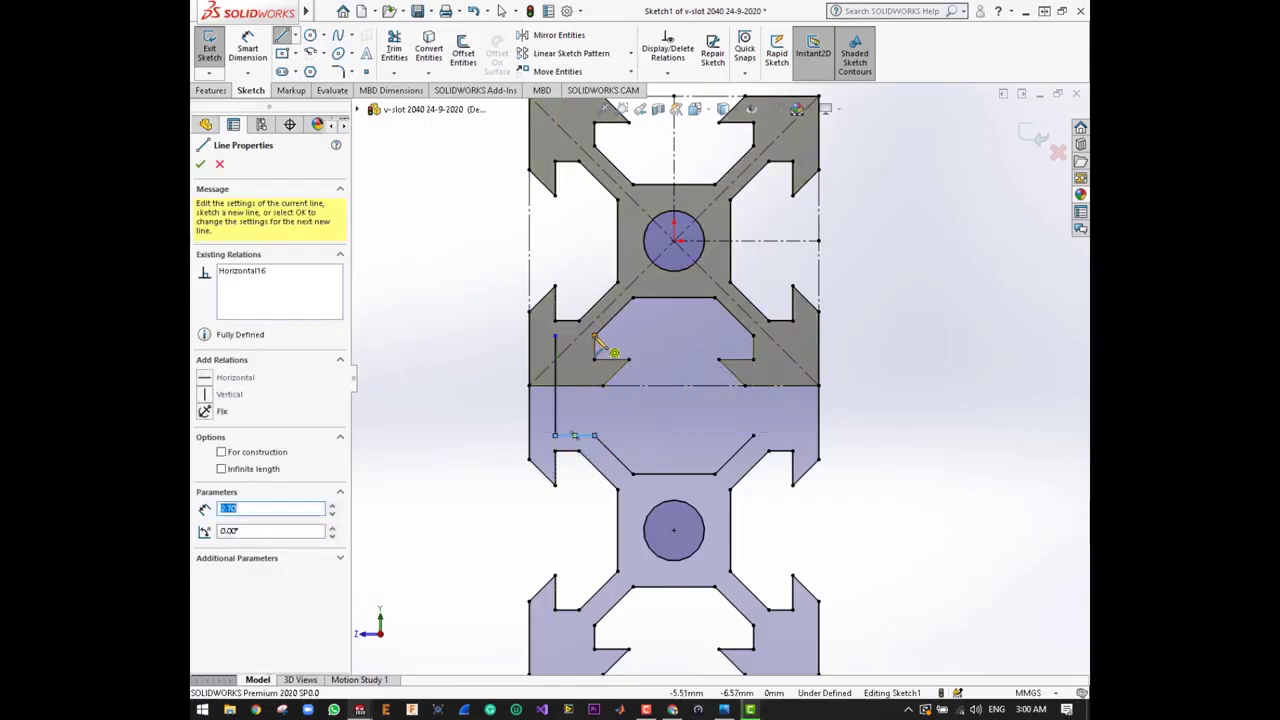
mouse_move(597, 343)
left_mouse_down()
mouse_move(575, 352)
mouse_move(557, 337)
left_mouse_up()
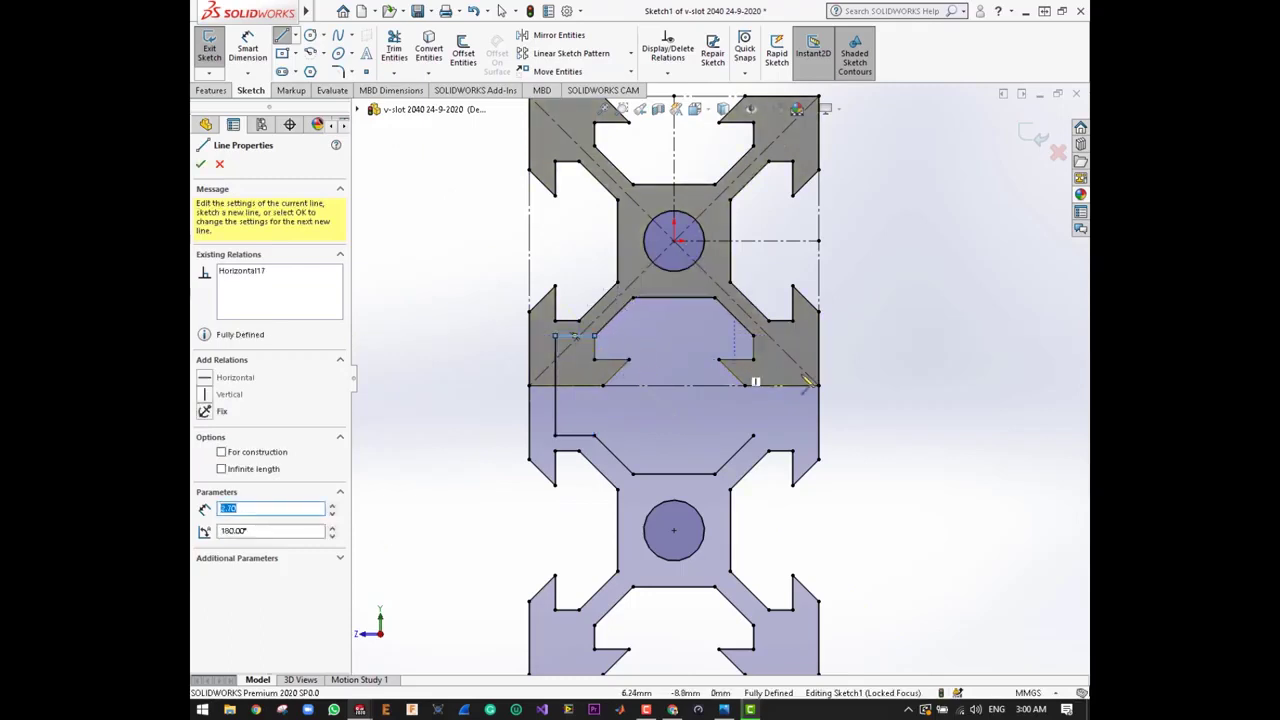
- Mirror the three left slot lines about vertical centerline Line12 onto the right seam
left_click(579, 36)
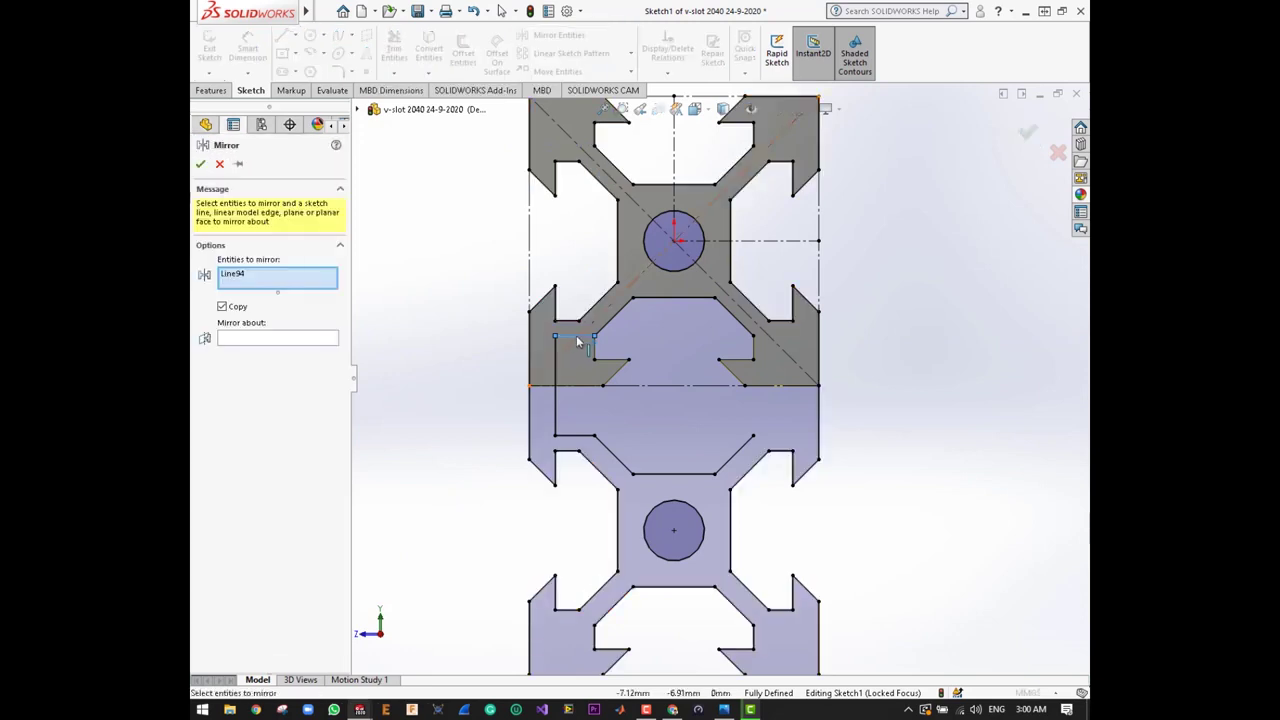
left_click(557, 390)
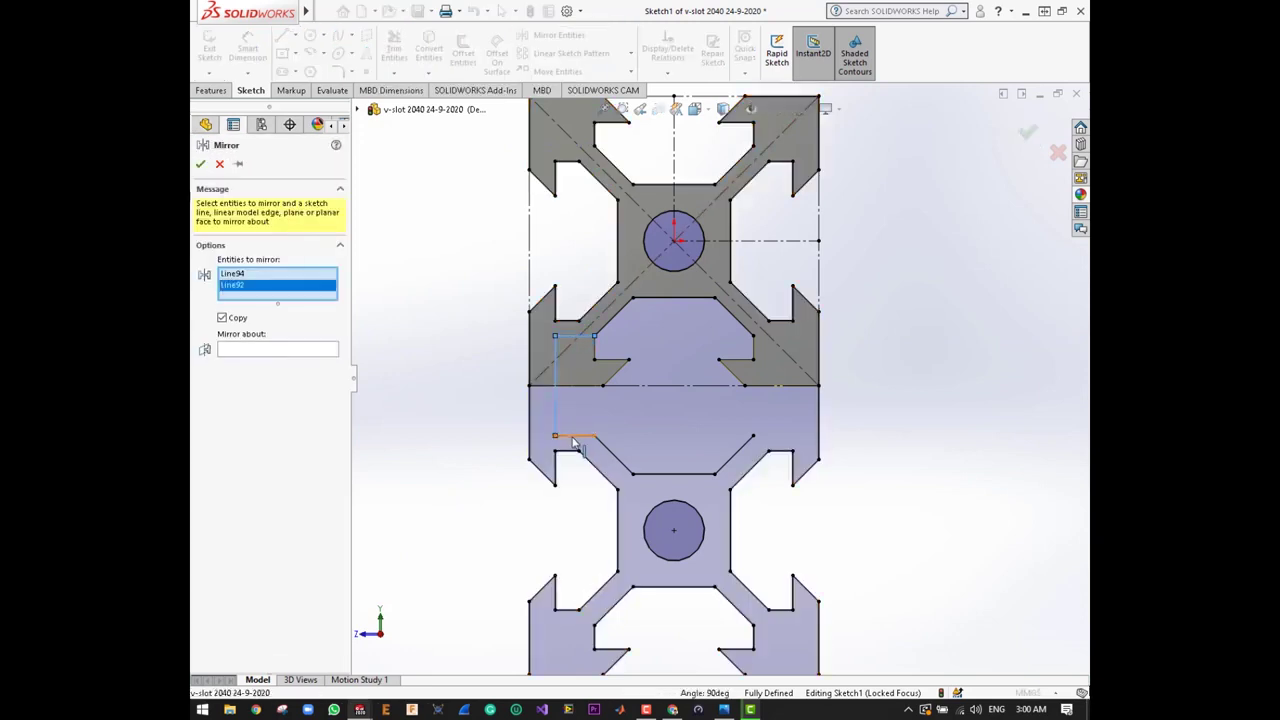
left_click(573, 438)
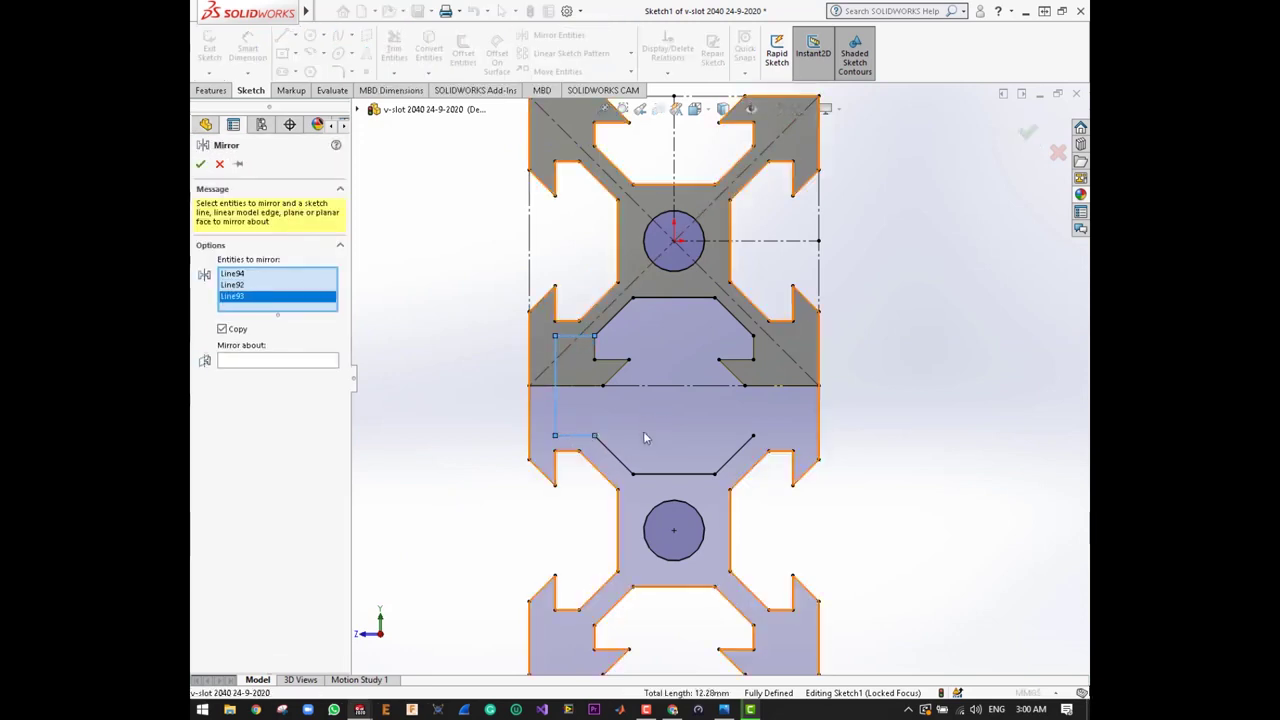
left_click(280, 366)
left_click(676, 172)
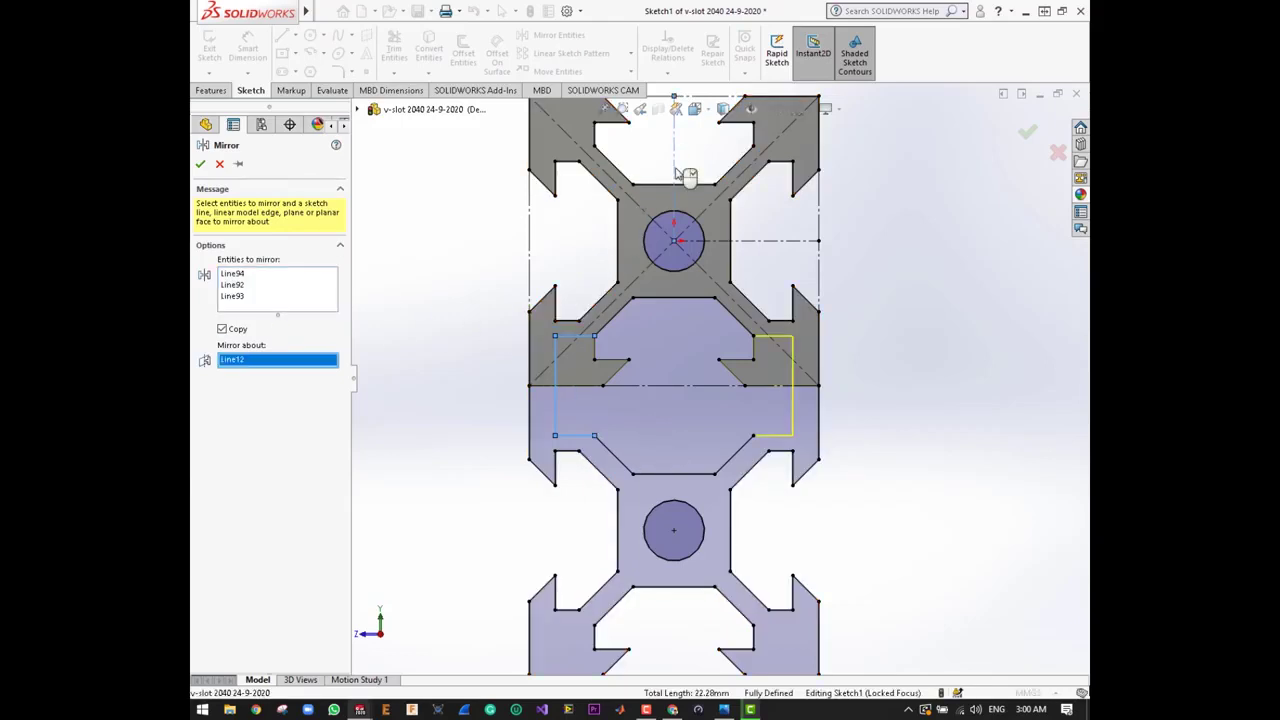
left_click(200, 164)
scroll(705, 403, "up", 1)
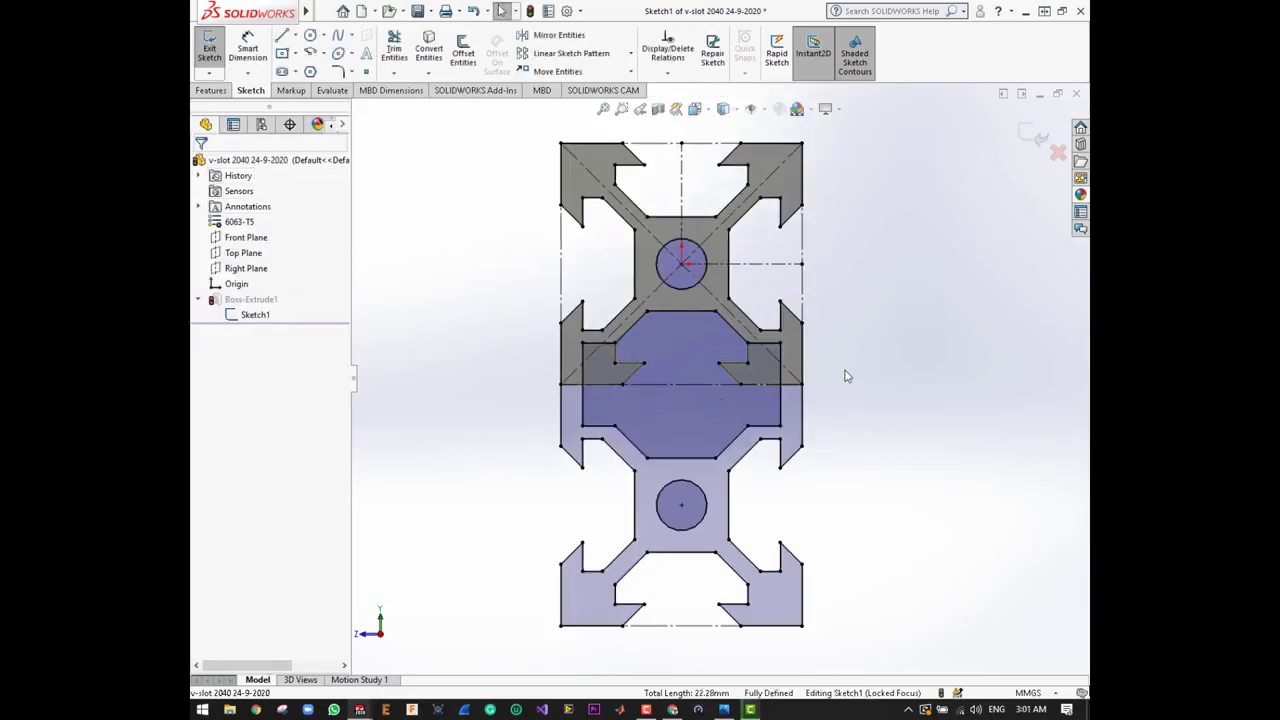
scroll(700, 400, "down", 1)
scroll(685, 393, "down", 1)
scroll(662, 390, "down", 1)
scroll(660, 385, "up", 1)
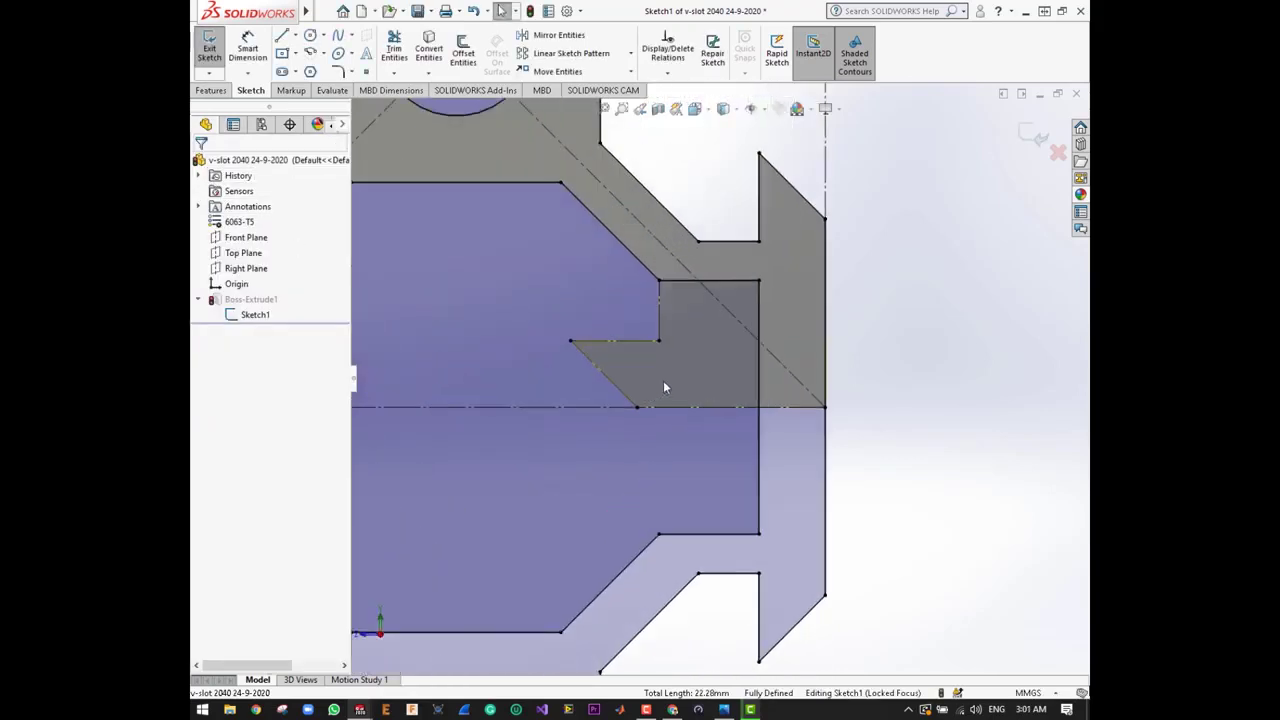
scroll(663, 380, "up", 2)
scroll(664, 380, "up", 1)
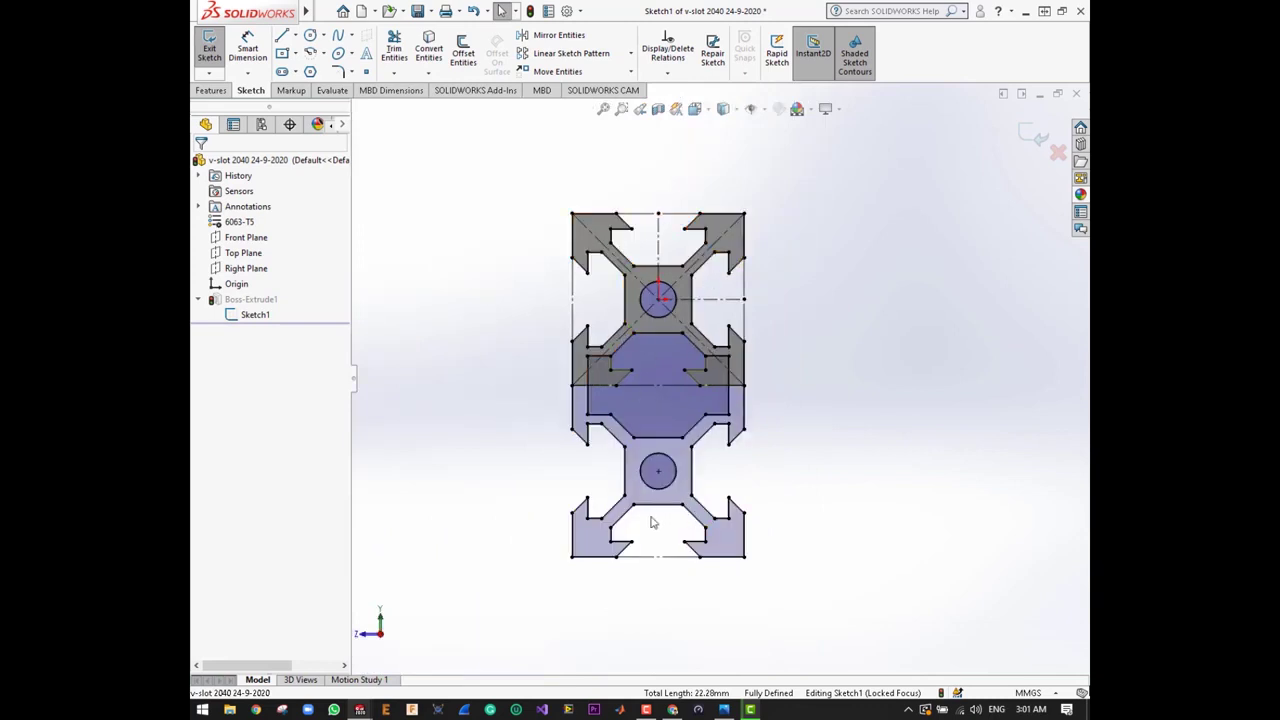
- Exit the sketch so Boss-Extrude1 forms the slotted 2040 rail, view it isometrically, and save
left_click(204, 57)
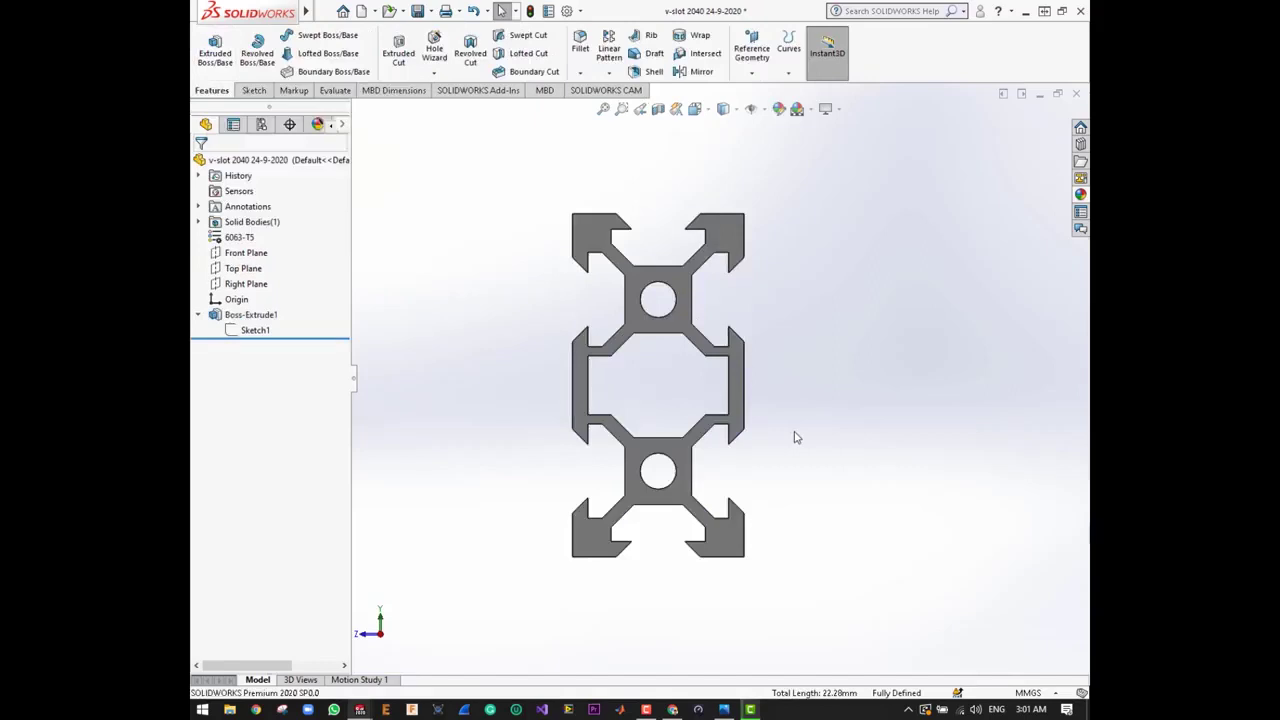
key("ctrl+7")
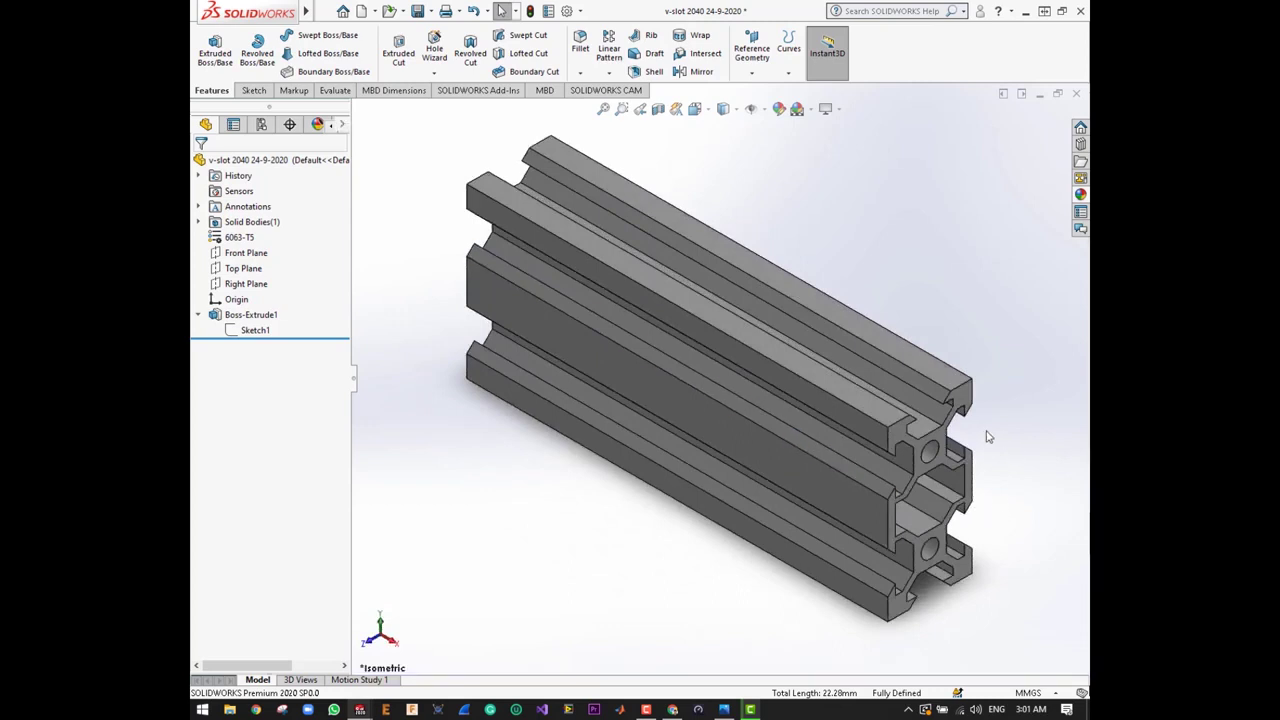
scroll(990, 464, "up", 2)
scroll(763, 357, "down", 5)
scroll(655, 278, "up", 2)
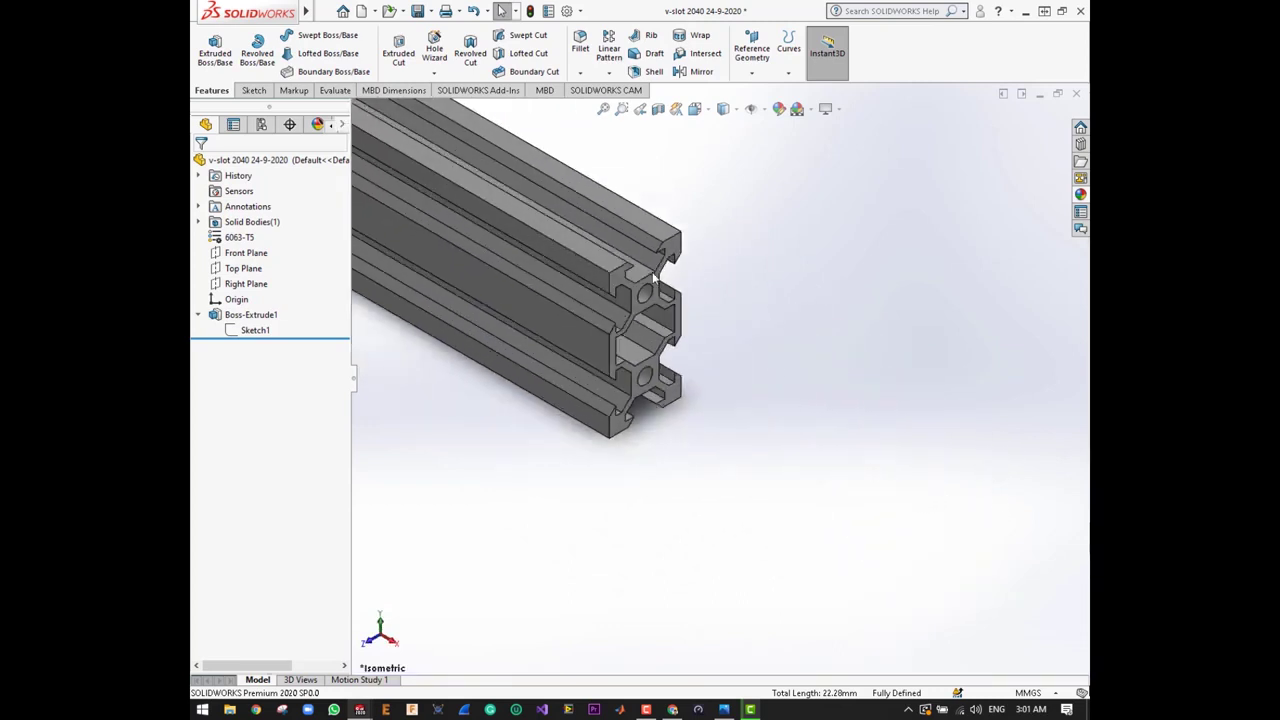
scroll(700, 350, "up", 2)
scroll(660, 313, "down", 1)
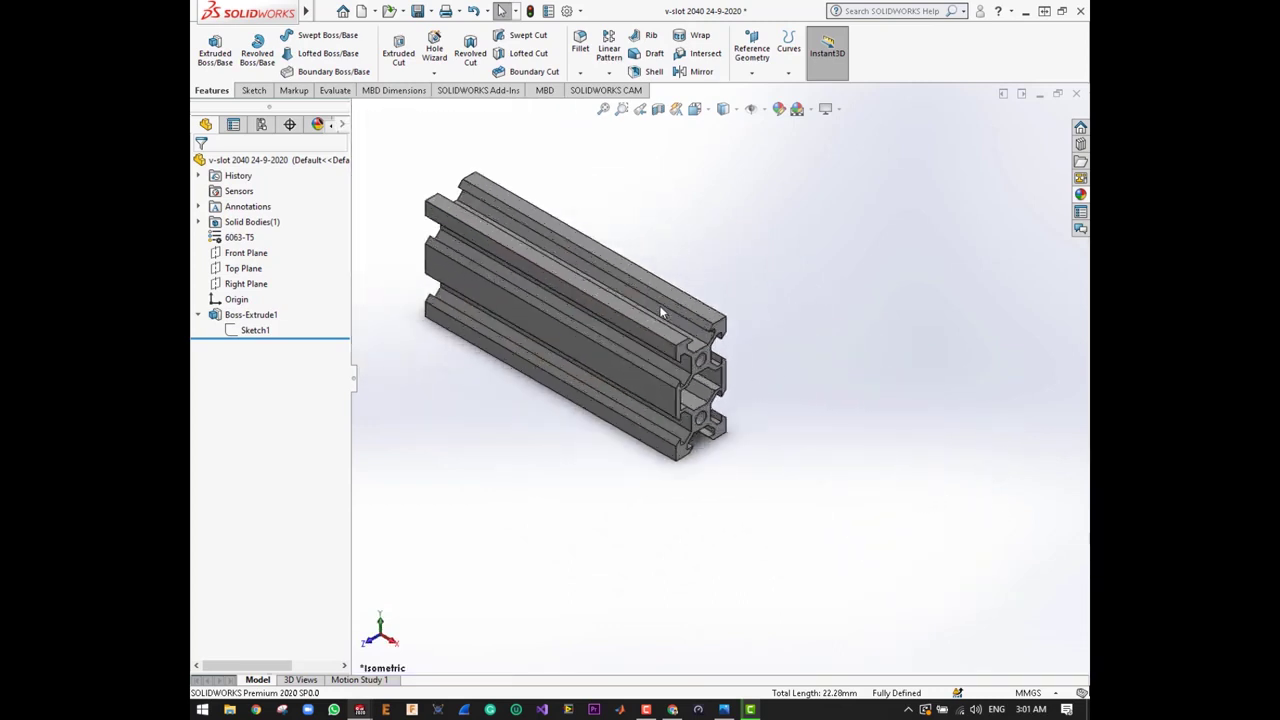
key("ctrl+s")
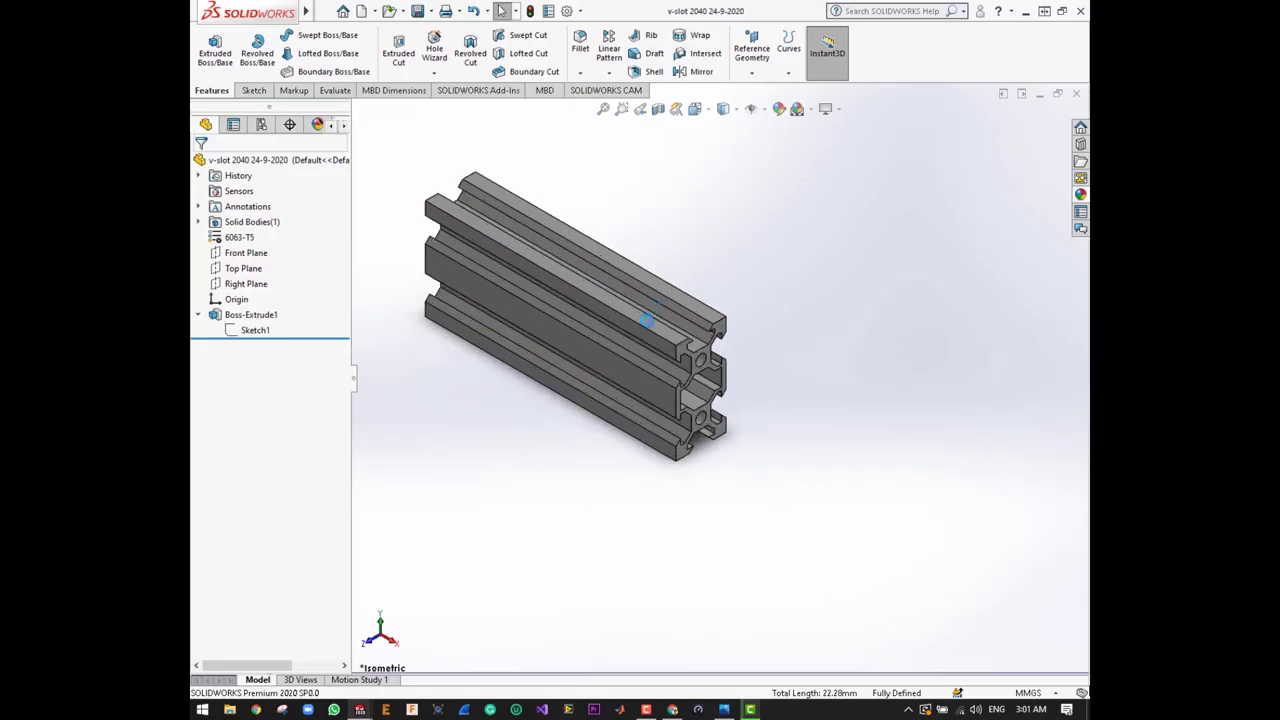